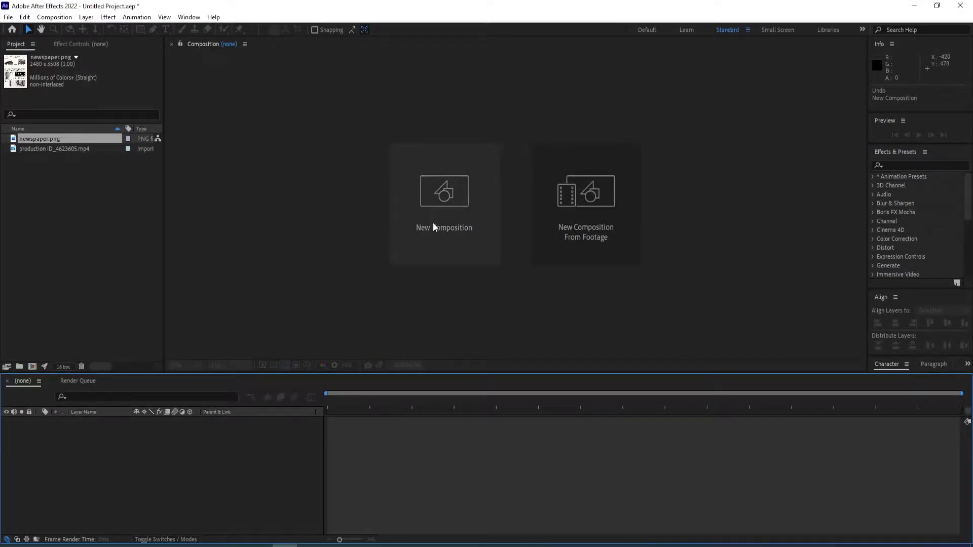
# Create Comp 1 and add newspaper.png as a layer.
pyautogui.click(433, 226)
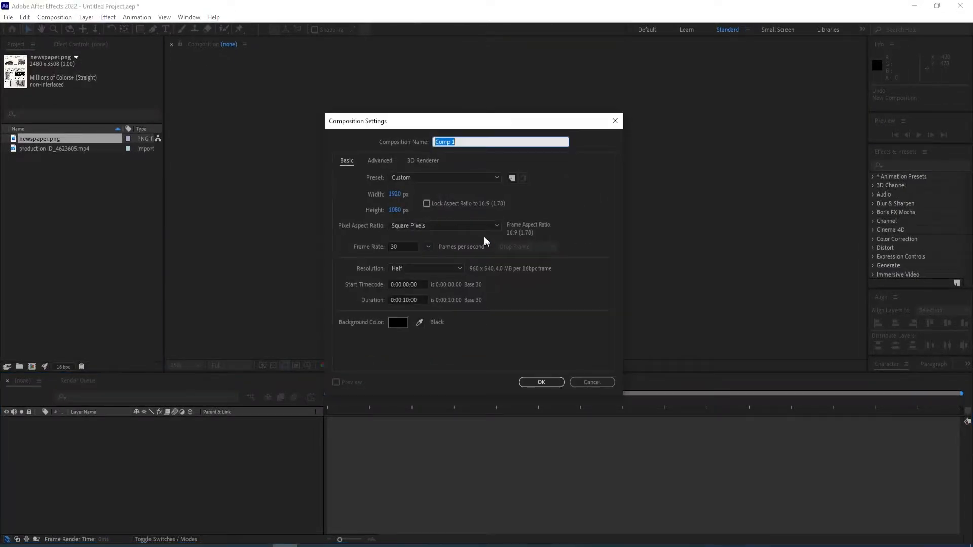
pyautogui.click(540, 382)
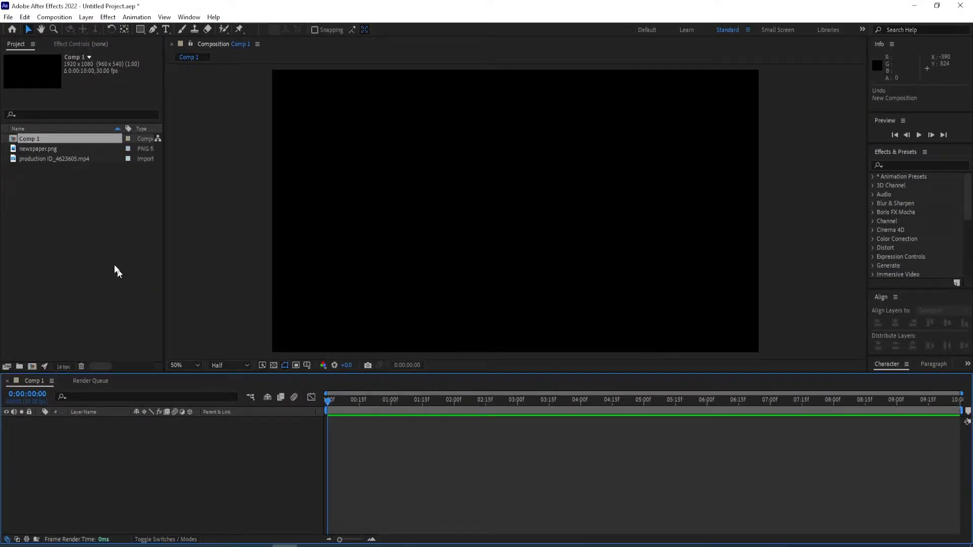
pyautogui.moveTo(35, 149); pyautogui.dragTo(98, 473)
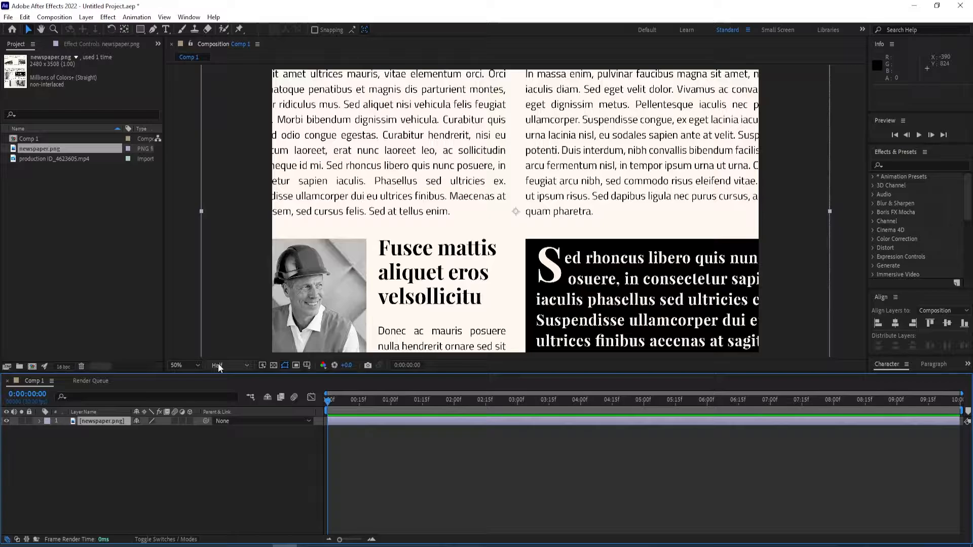
pyautogui.press(',')
pyautogui.press(',')
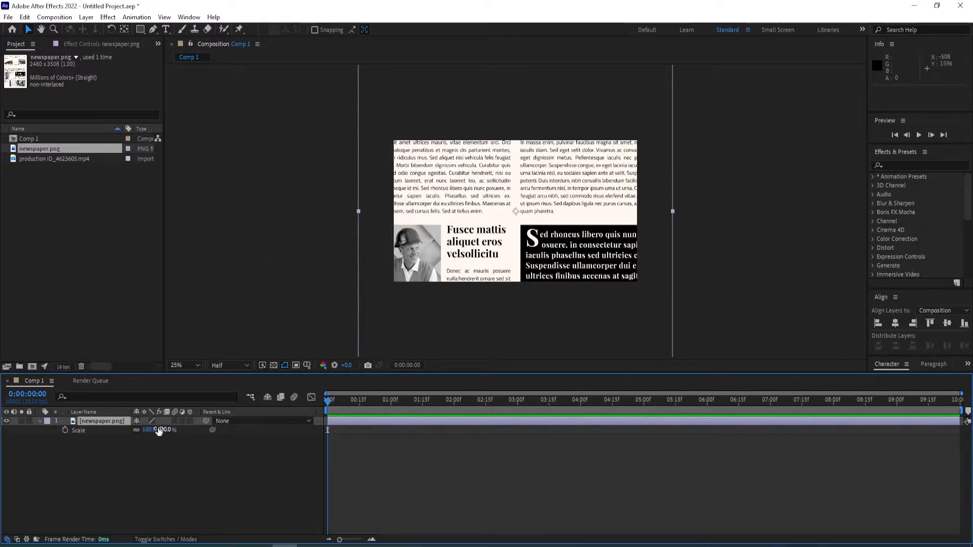
# Scale the newspaper layer down to 32% so the whole page fits the frame.
pyautogui.moveTo(159, 430); pyautogui.dragTo(139, 440)
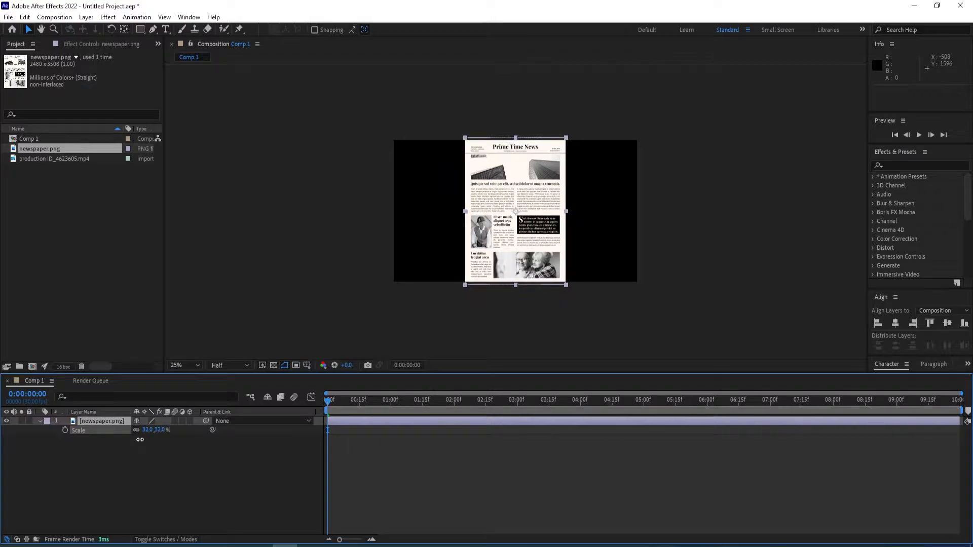
pyautogui.click(223, 478)
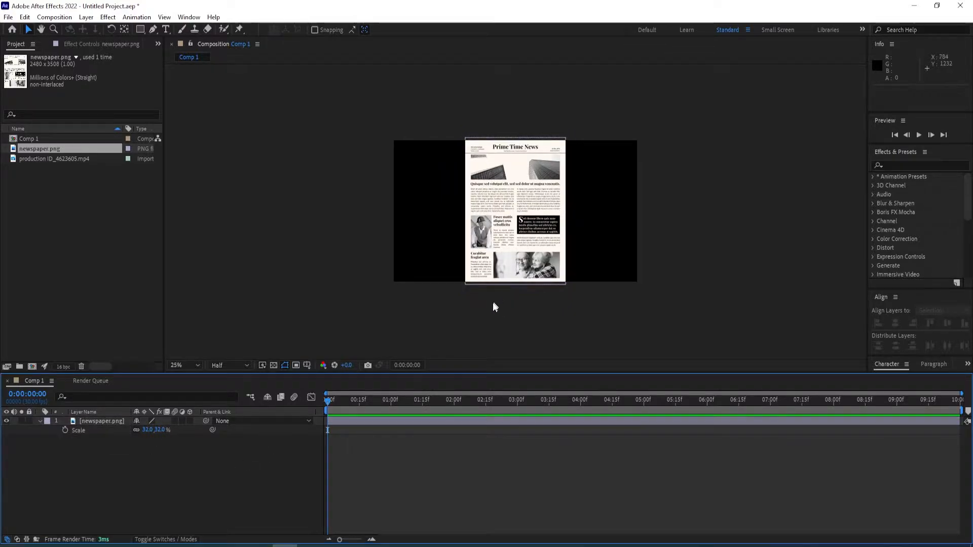
pyautogui.click(80, 423)
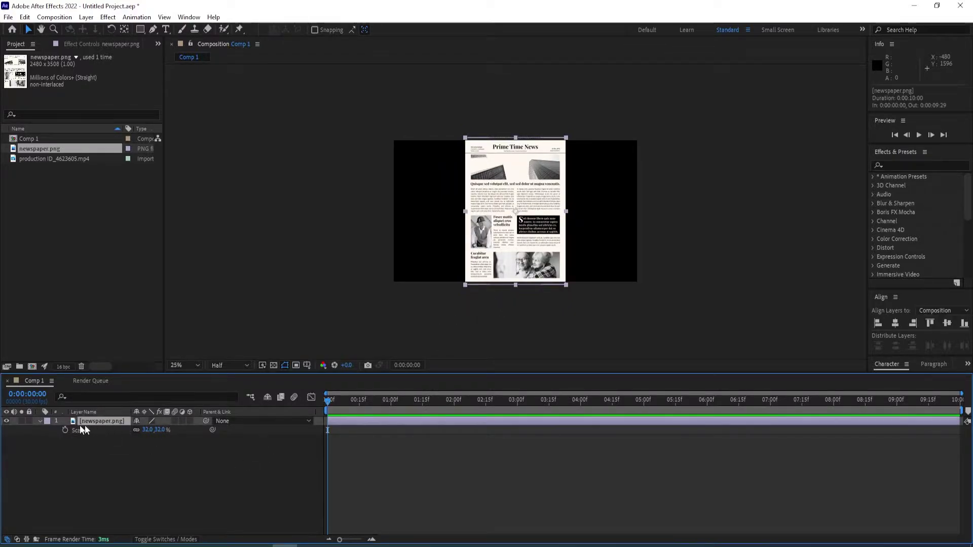
pyautogui.click(39, 421)
# Add the police video above the newspaper, scale it to about 18% and move it onto the bottom photo.
pyautogui.moveTo(51, 159); pyautogui.dragTo(98, 421)
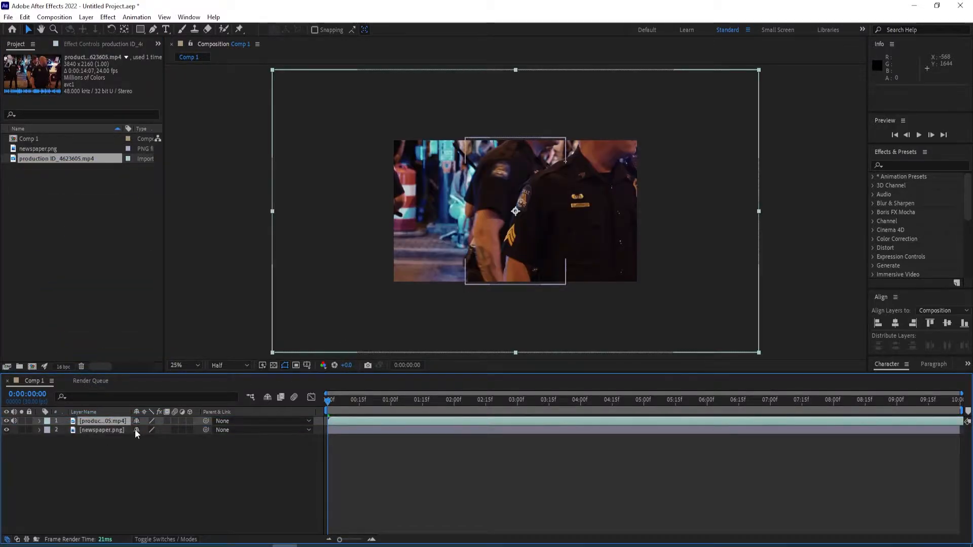
pyautogui.press('s')
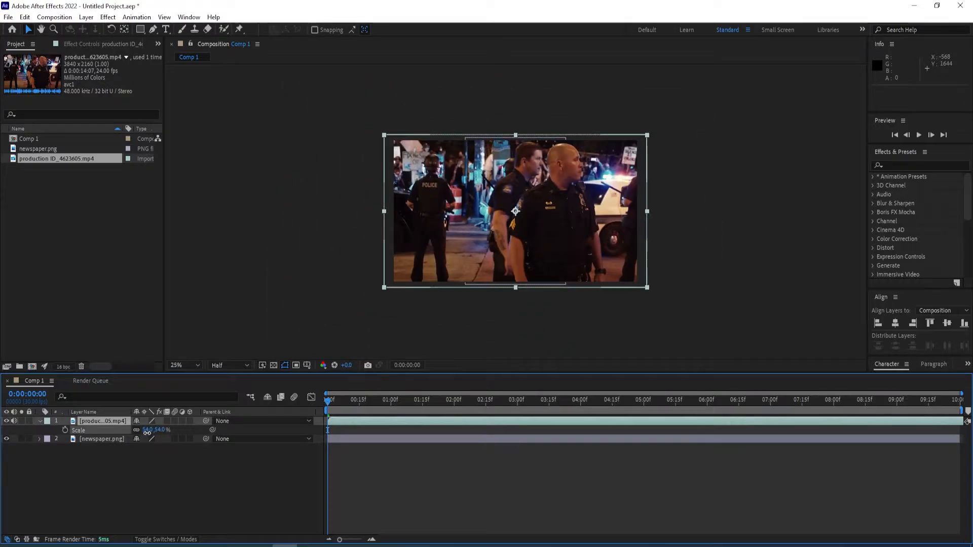
pyautogui.moveTo(164, 433); pyautogui.dragTo(137, 440)
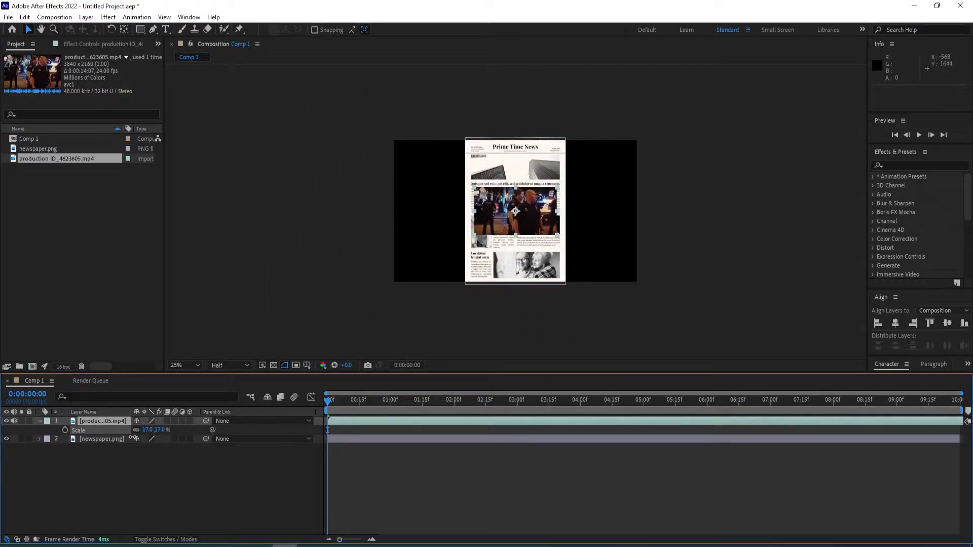
pyautogui.moveTo(530, 217); pyautogui.dragTo(542, 274)
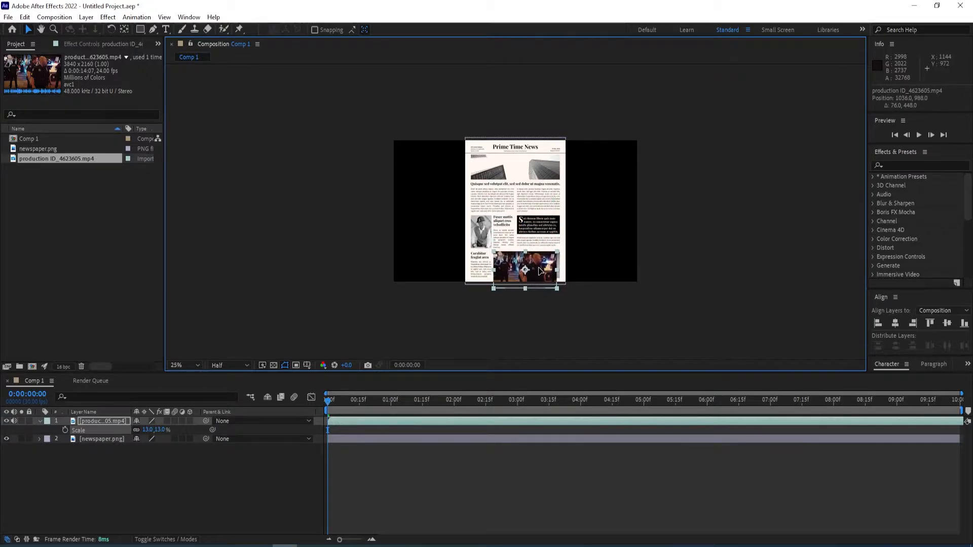
# Fine-tune the video's size to about 14.7% and nudge it to cover the bottom photo.
pyautogui.press('.')
pyautogui.scroll(-3, 558, 281)
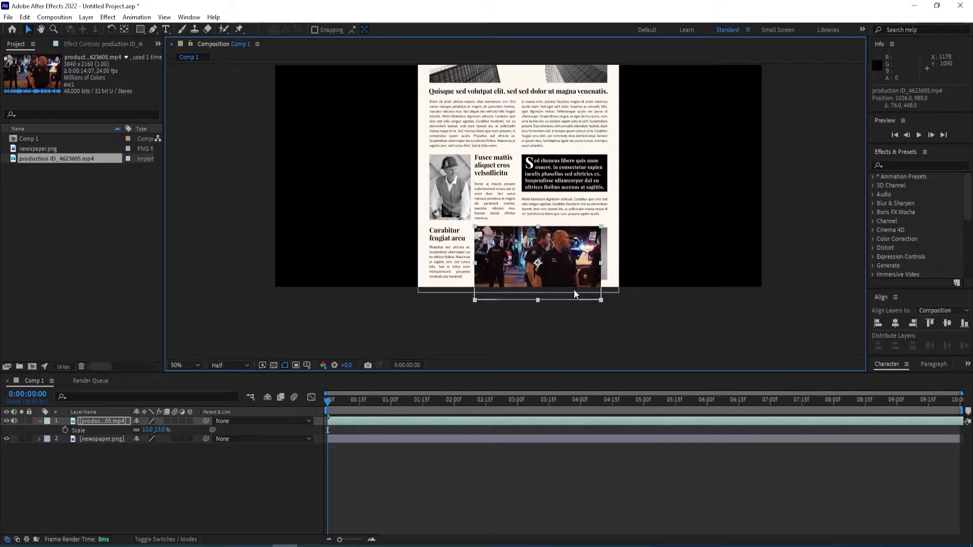
pyautogui.moveTo(570, 260); pyautogui.dragTo(569, 265)
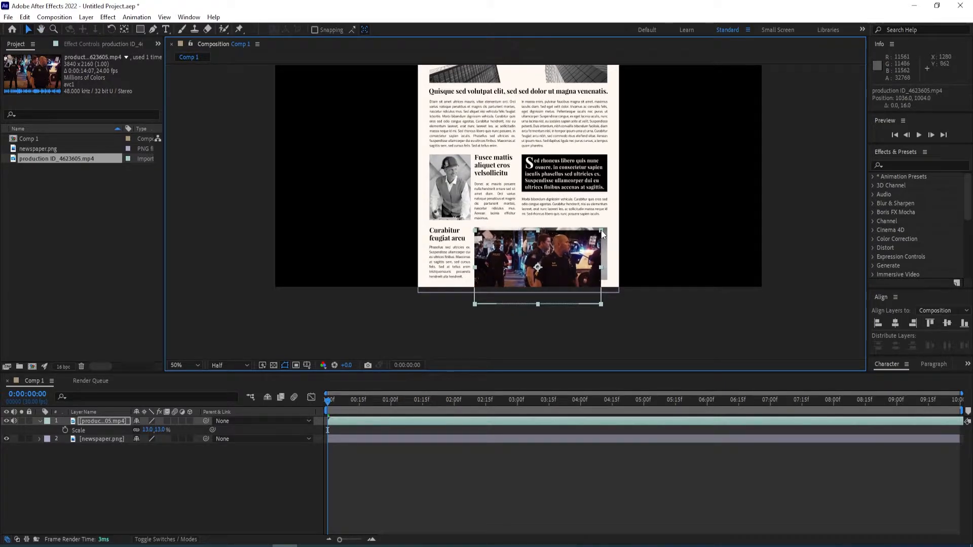
pyautogui.moveTo(601, 233); pyautogui.dragTo(607, 226)
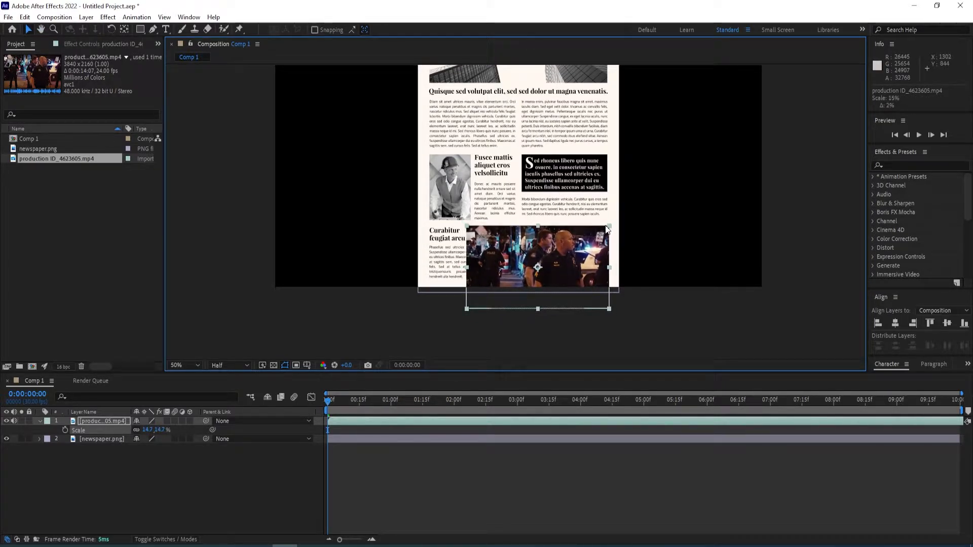
pyautogui.moveTo(582, 262); pyautogui.dragTo(587, 260)
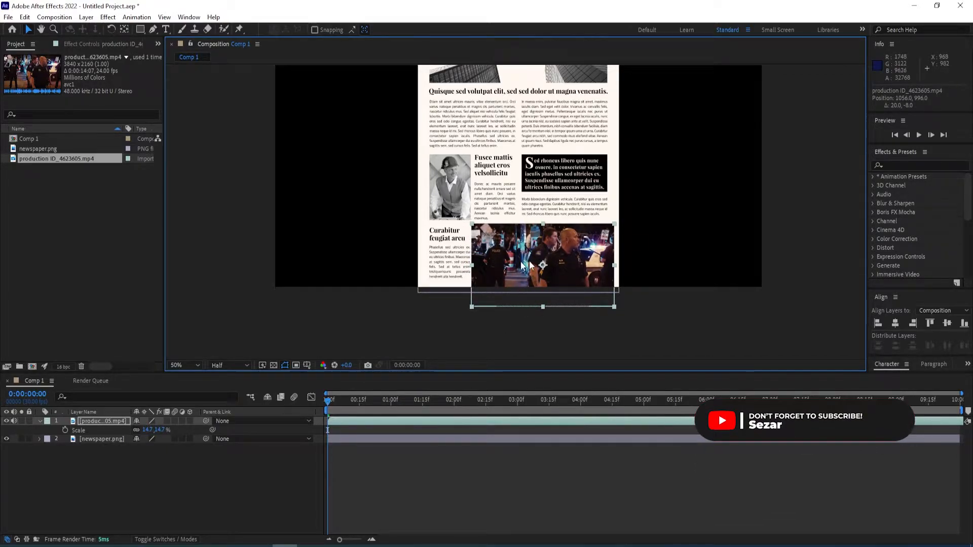
# Lower the police video's opacity to about 32% so the photo underneath shows through.
pyautogui.click(90, 419)
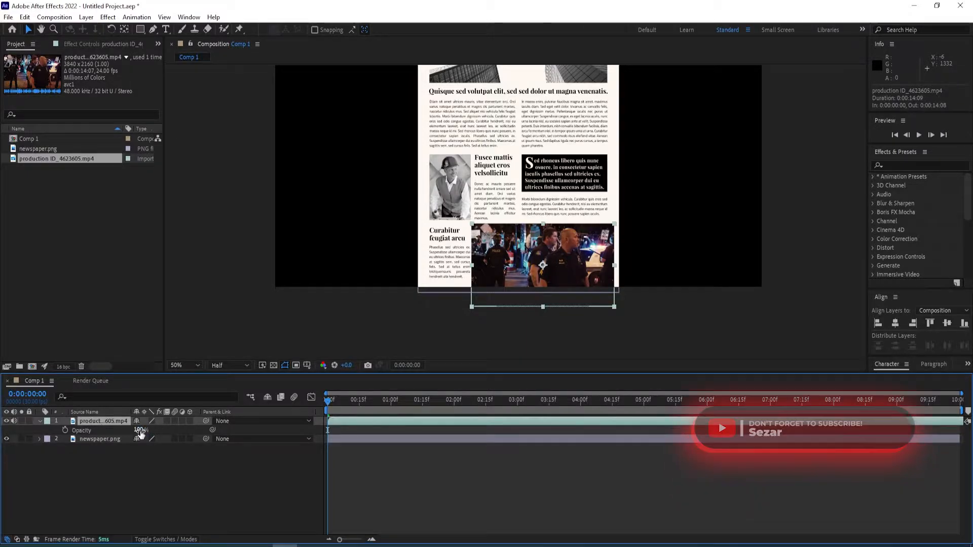
pyautogui.press('t')
pyautogui.moveTo(140, 429); pyautogui.dragTo(114, 440)
pyautogui.click(175, 468)
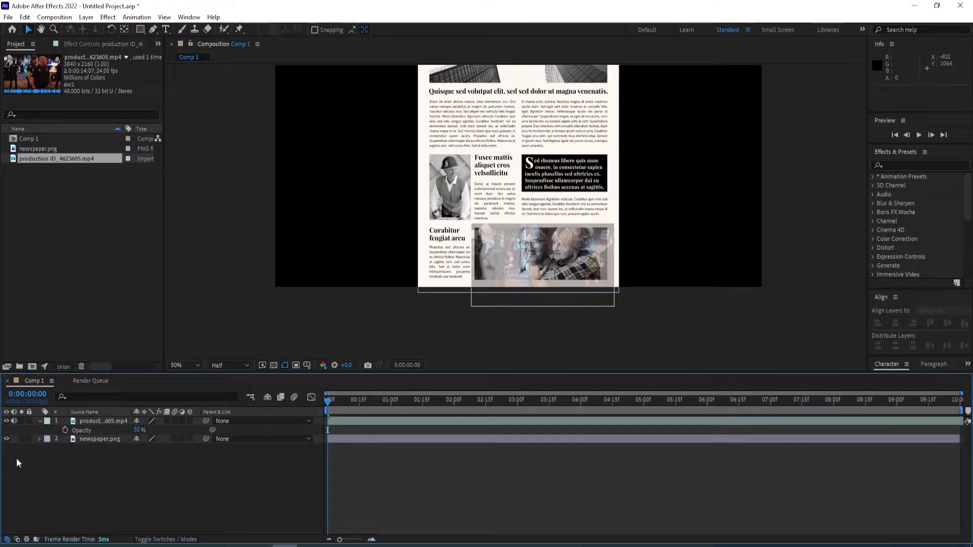
pyautogui.click(101, 424)
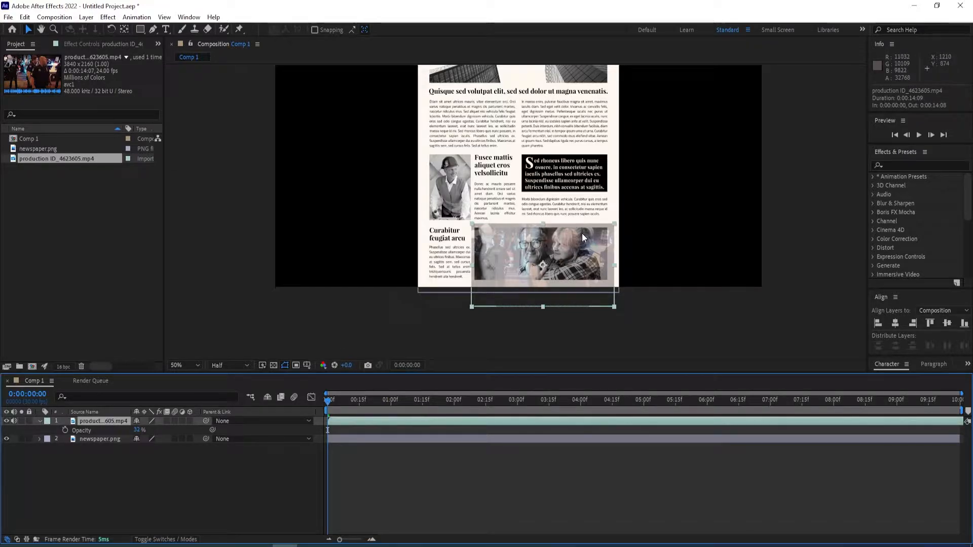
pyautogui.scroll(2, 581, 233)
pyautogui.scroll(-2, 579, 298)
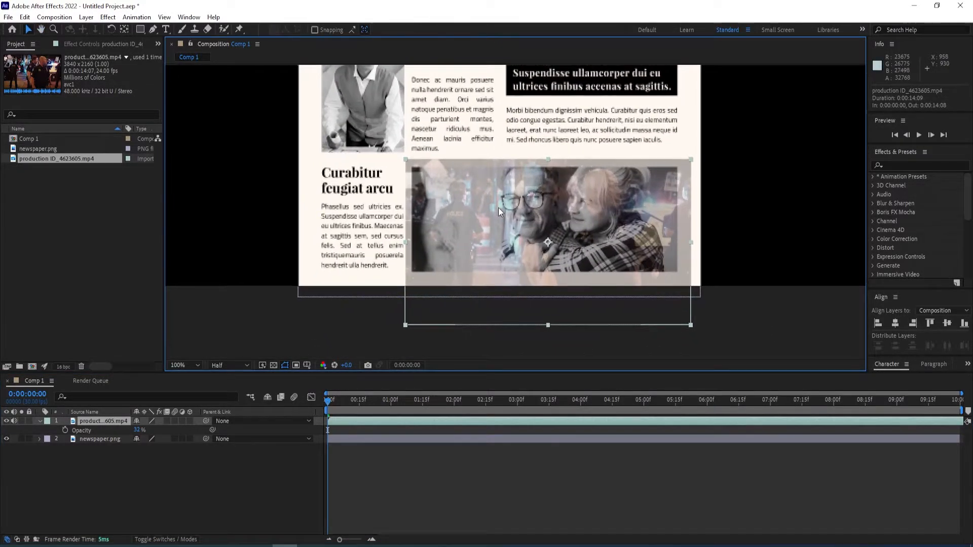
# Draw a rectangular mask on the video layer around the newspaper's bottom photo.
pyautogui.click(141, 31)
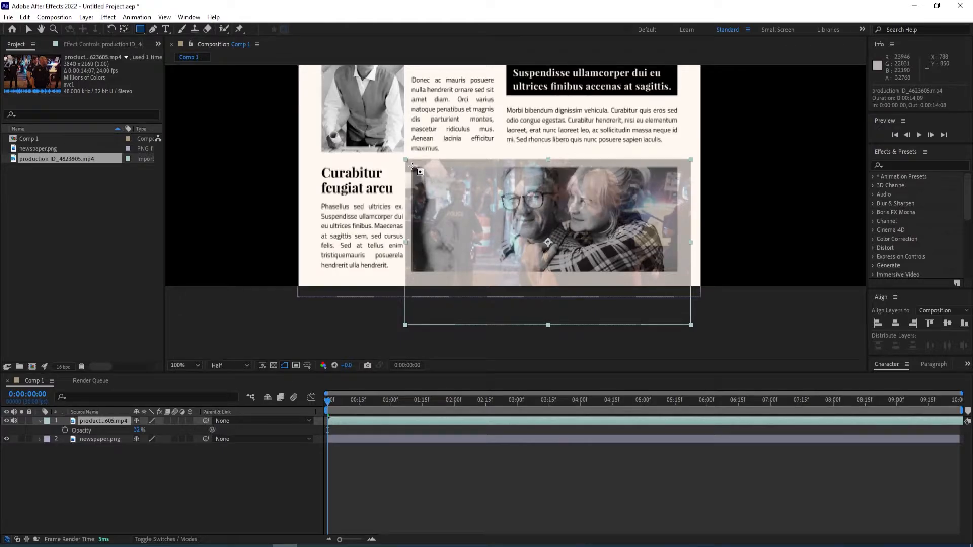
pyautogui.moveTo(412, 165)
pyautogui.mouseDown()
pyautogui.moveTo(538, 271)
pyautogui.moveTo(678, 274)
pyautogui.mouseUp()
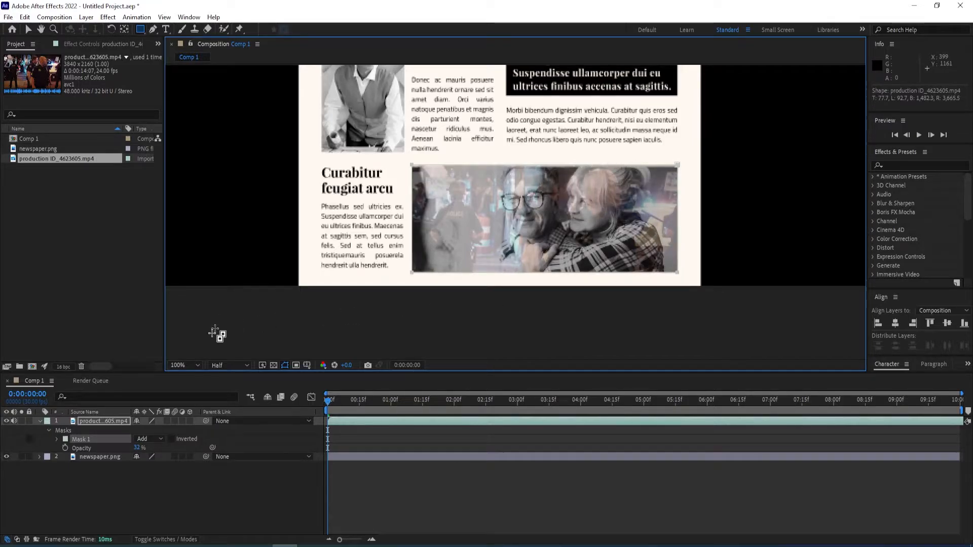
pyautogui.click(96, 422)
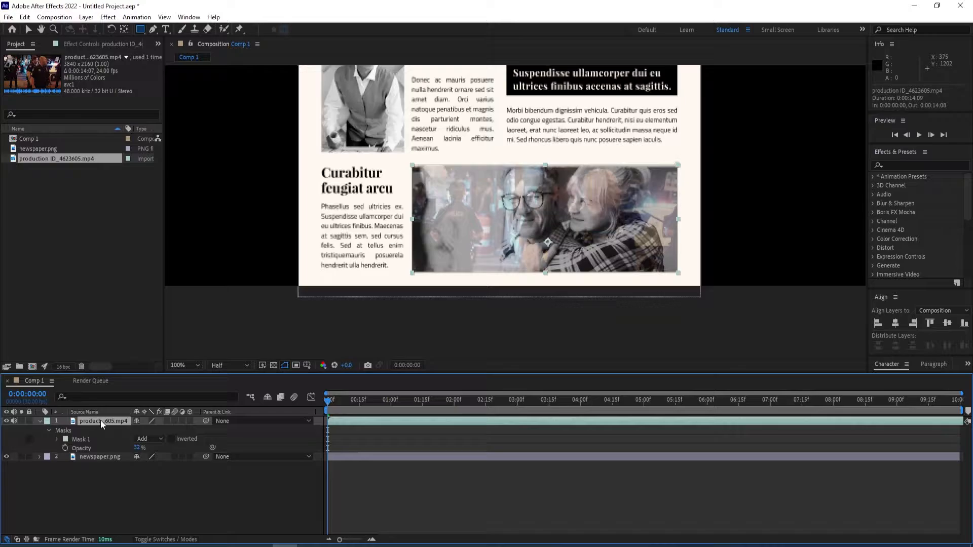
# Adjust Mask 1's corners so they line up exactly with the lower photo's edges.
pyautogui.click(79, 441)
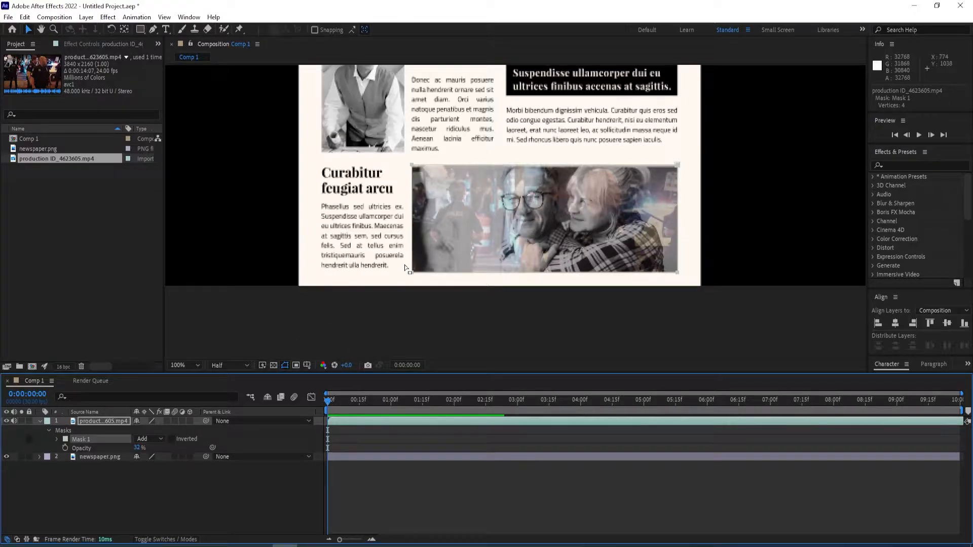
pyautogui.scroll(2, 495, 256)
pyautogui.moveTo(428, 229); pyautogui.dragTo(428, 226)
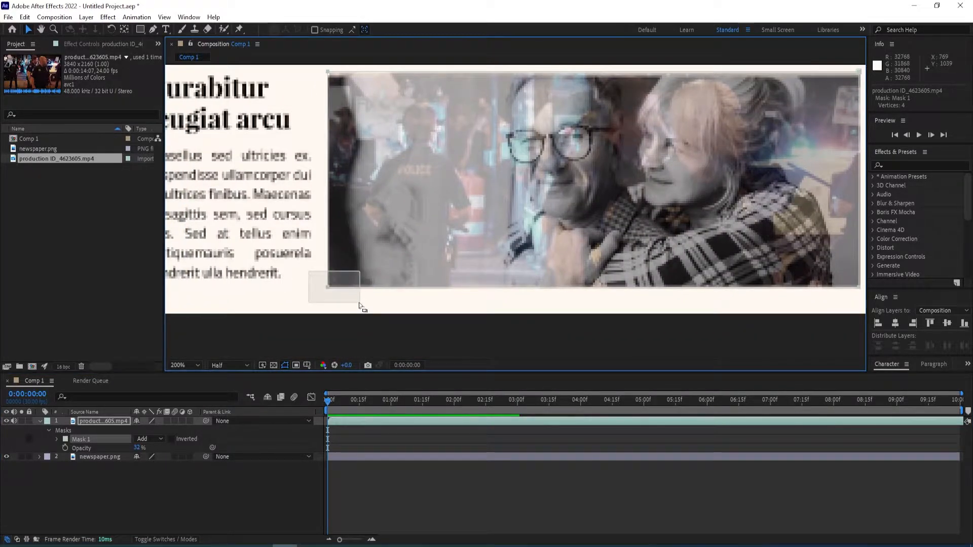
pyautogui.moveTo(328, 287)
pyautogui.mouseDown()
pyautogui.moveTo(341, 288)
pyautogui.moveTo(329, 285)
pyautogui.mouseUp()
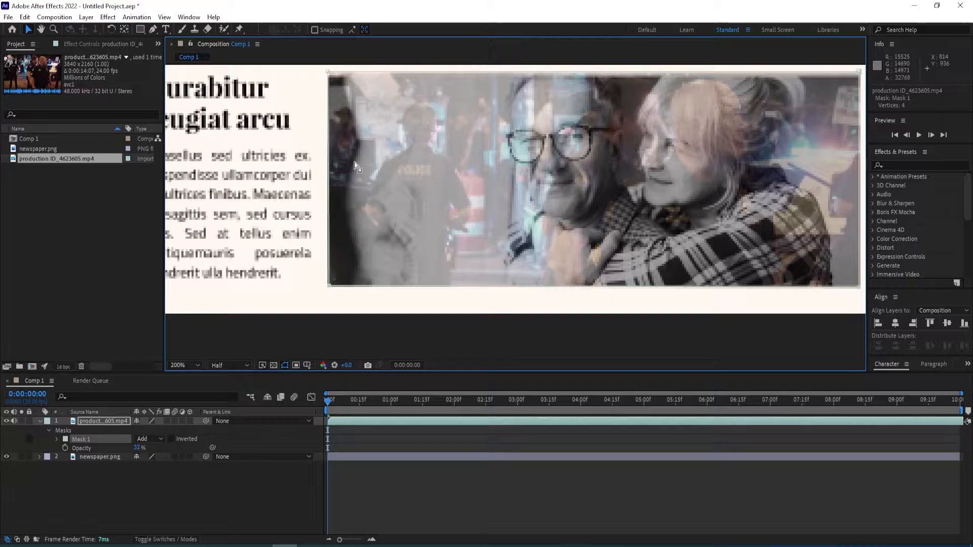
pyautogui.scroll(3, 336, 166)
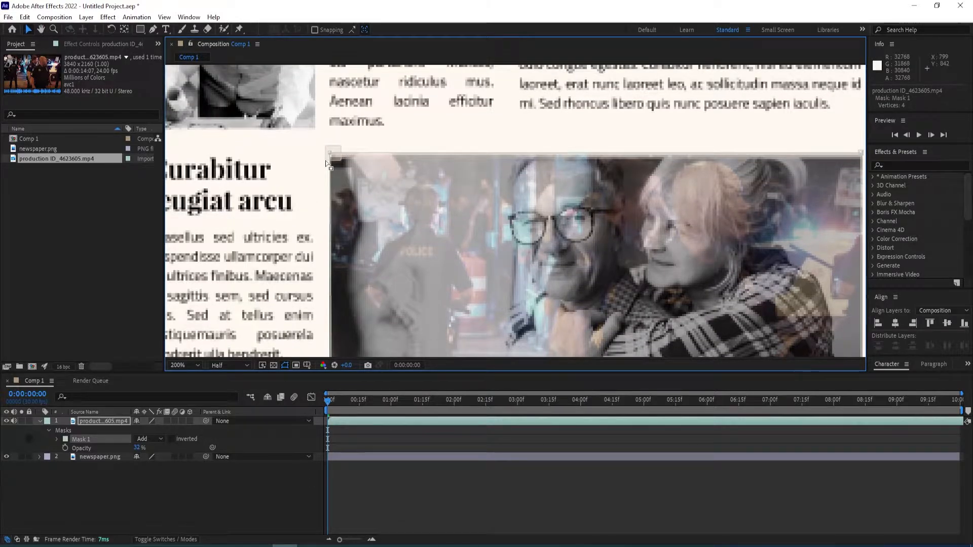
pyautogui.moveTo(331, 151); pyautogui.dragTo(330, 159)
pyautogui.hscroll(5, 723, 140)
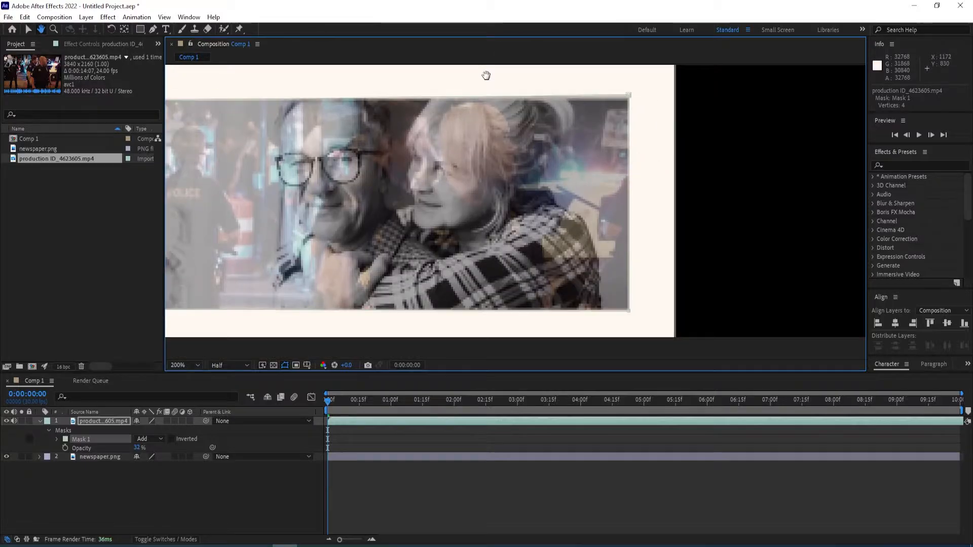
pyautogui.scroll(1, 685, 138)
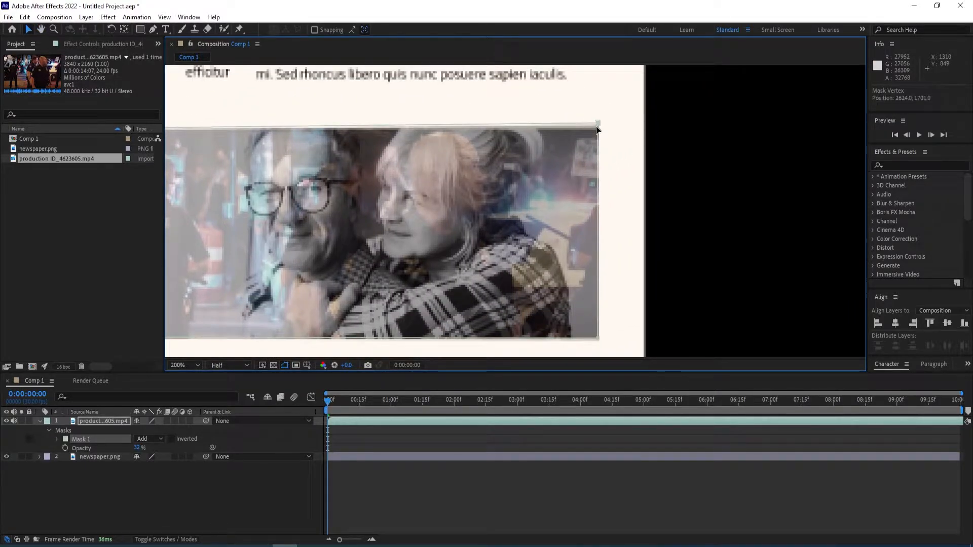
pyautogui.scroll(-3, 624, 226)
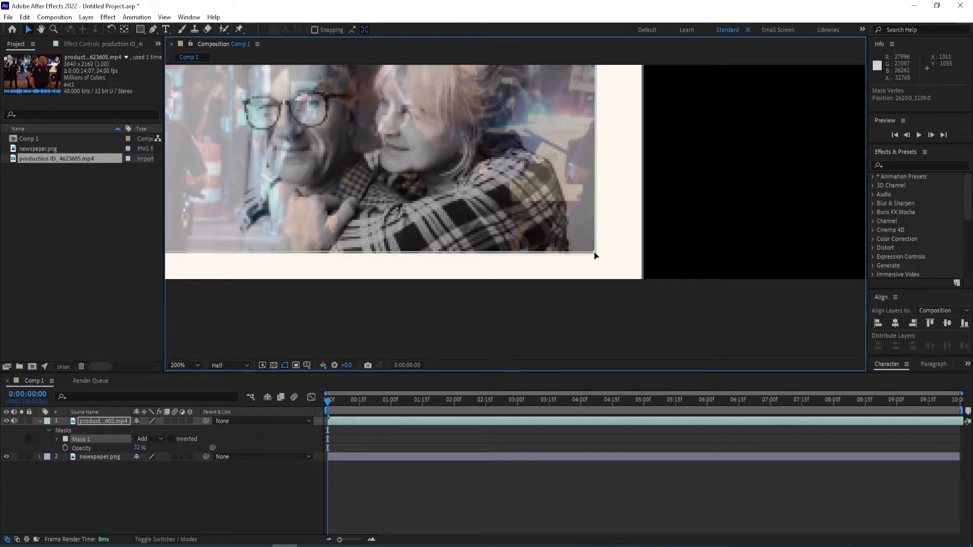
pyautogui.scroll(-2, 468, 180)
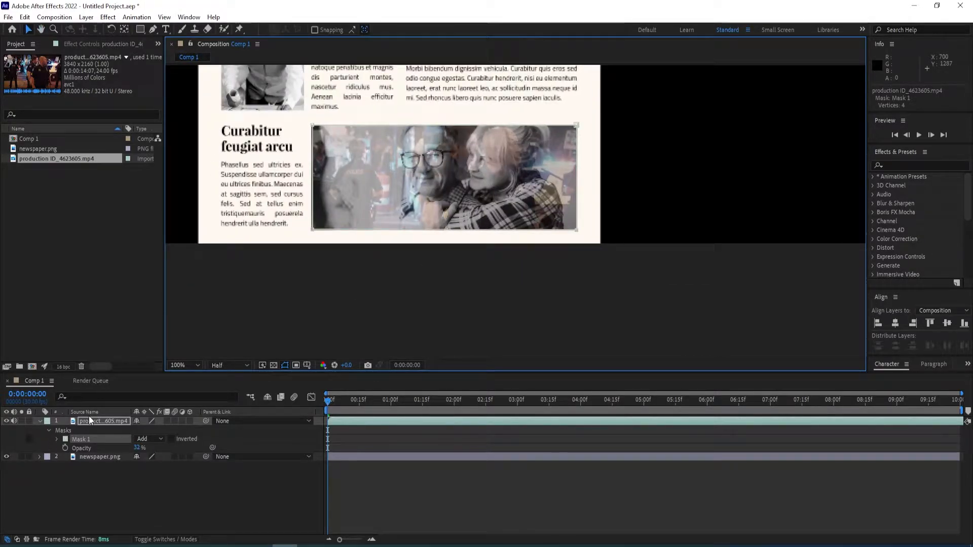
# Raise the masked video's opacity back to 100% so it fully covers the old photo.
pyautogui.click(89, 420)
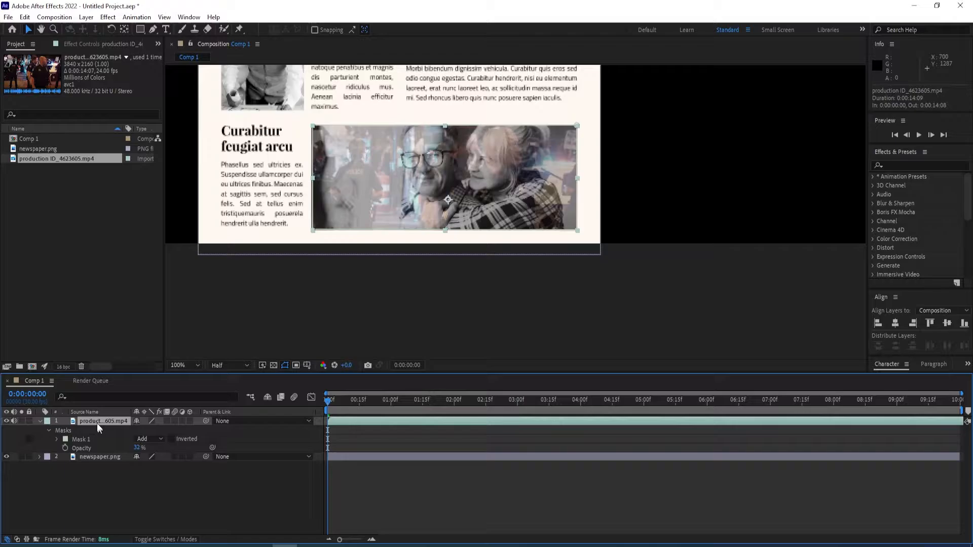
pyautogui.press('t')
pyautogui.moveTo(139, 432); pyautogui.dragTo(200, 431)
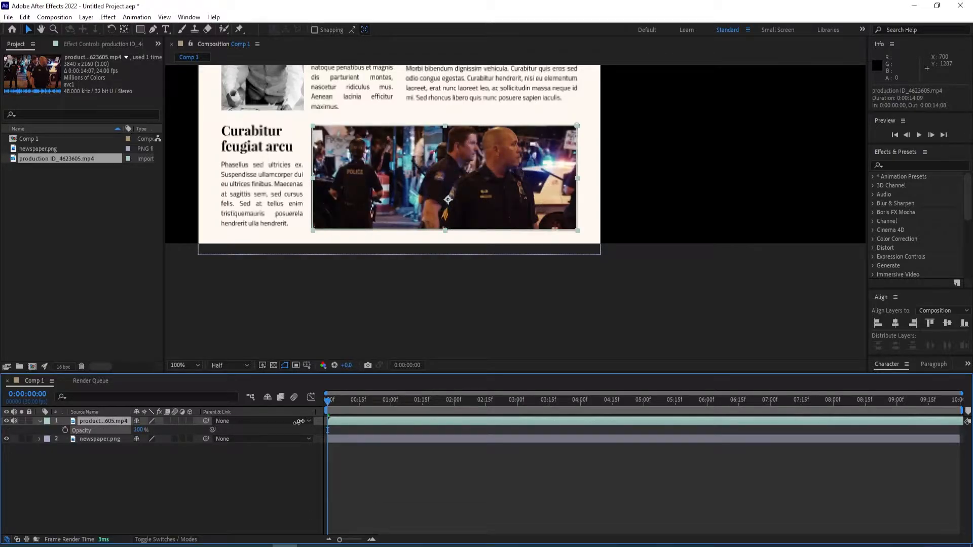
pyautogui.click(190, 489)
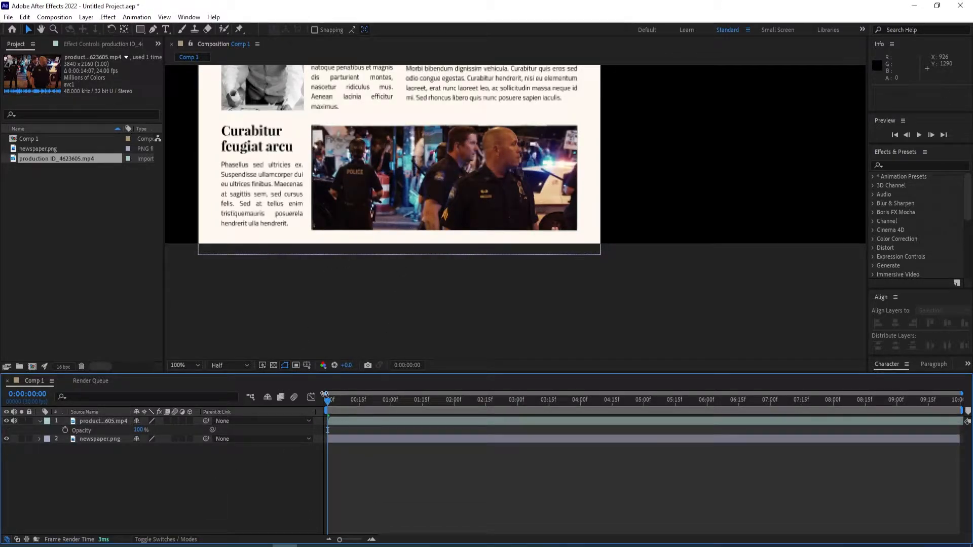
pyautogui.click(114, 420)
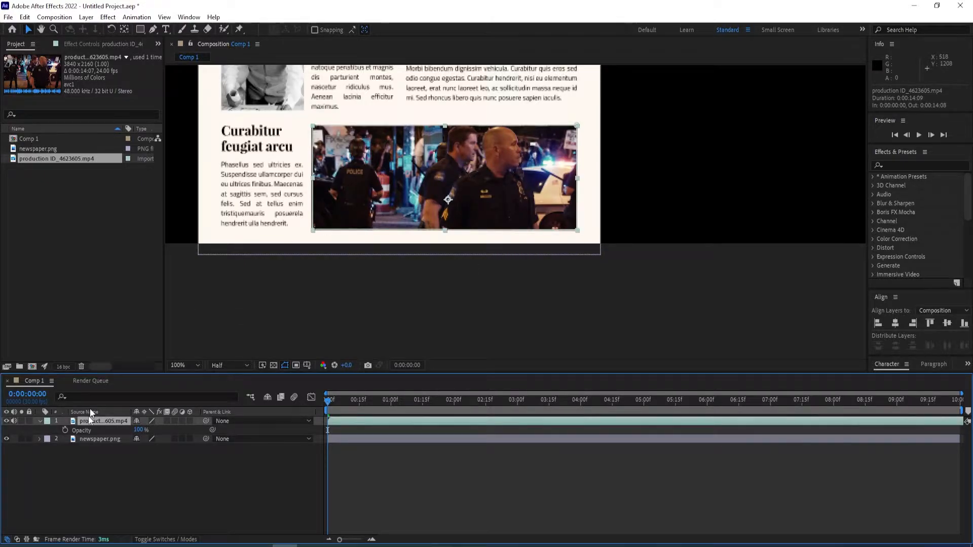
# Set the video's audio levels to -50 dB and preview the composition.
pyautogui.press('l')
pyautogui.press('l')
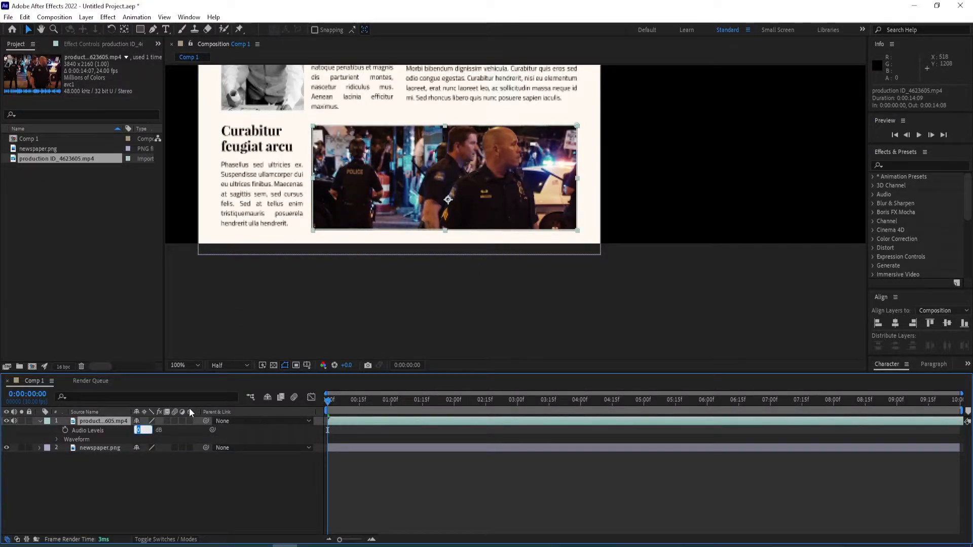
pyautogui.write('-50')
pyautogui.press('Return')
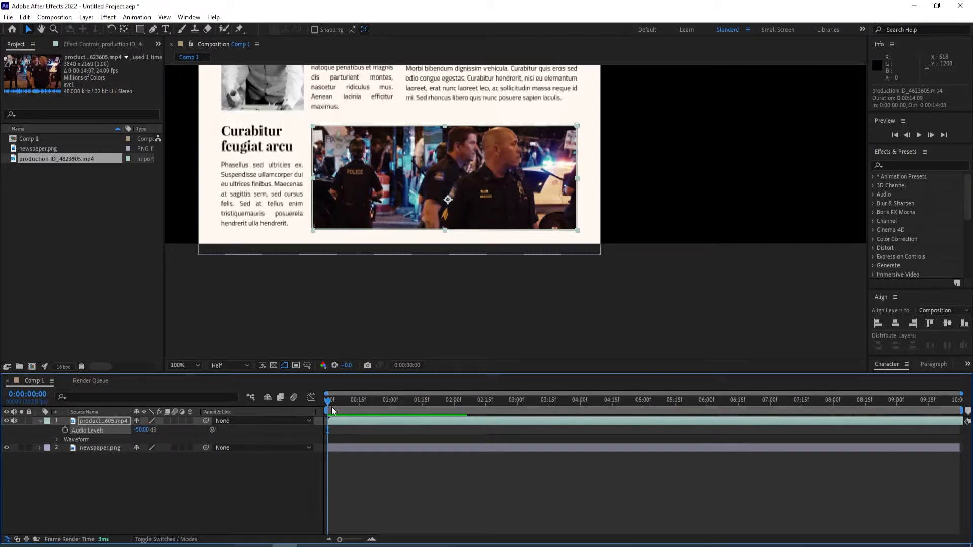
pyautogui.press('space')
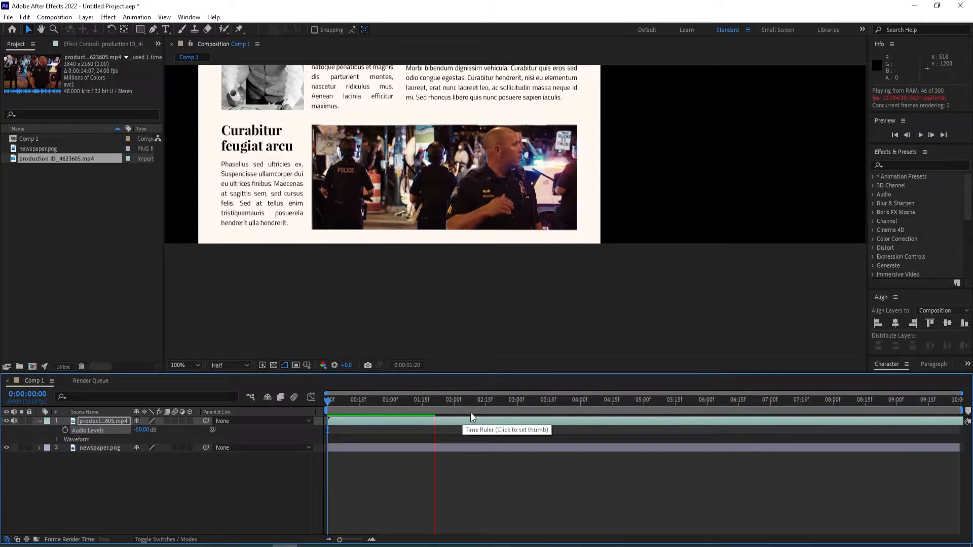
# Trim the video's in-point at the 1-second mark and slide the clip to start at 0:00.
pyautogui.moveTo(442, 401)
pyautogui.mouseDown()
pyautogui.moveTo(721, 406)
pyautogui.moveTo(580, 407)
pyautogui.mouseUp()
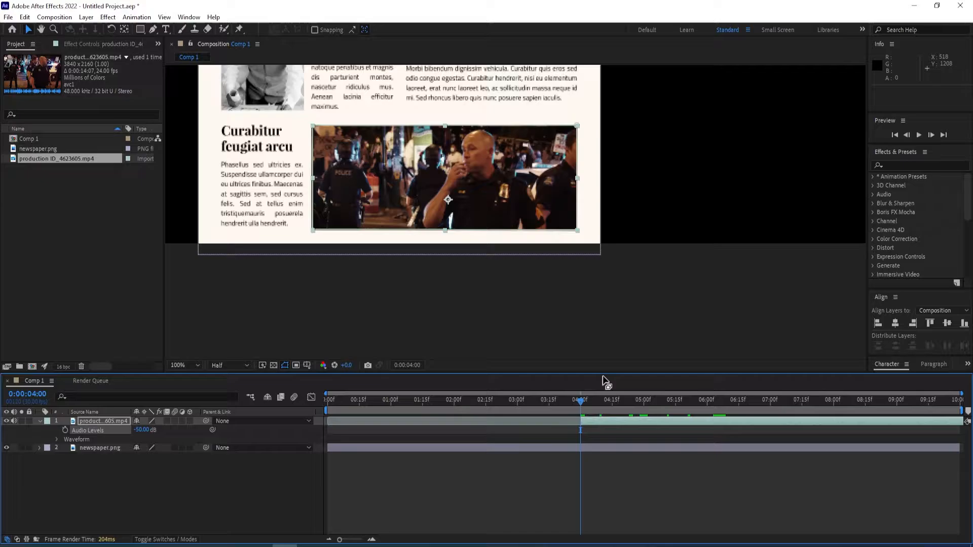
pyautogui.moveTo(595, 421); pyautogui.dragTo(342, 442)
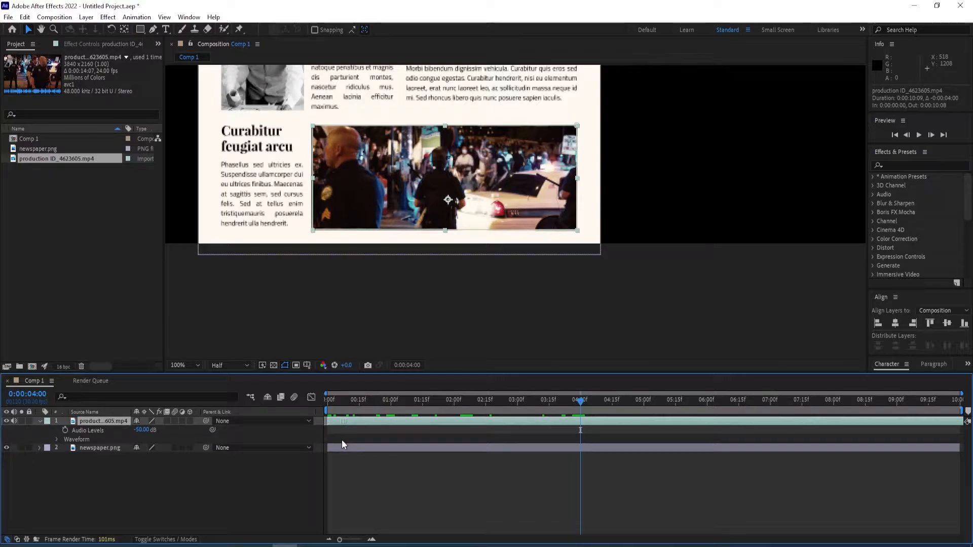
pyautogui.moveTo(579, 407)
pyautogui.mouseDown()
pyautogui.moveTo(485, 406)
pyautogui.moveTo(665, 406)
pyautogui.moveTo(392, 405)
pyautogui.mouseUp()
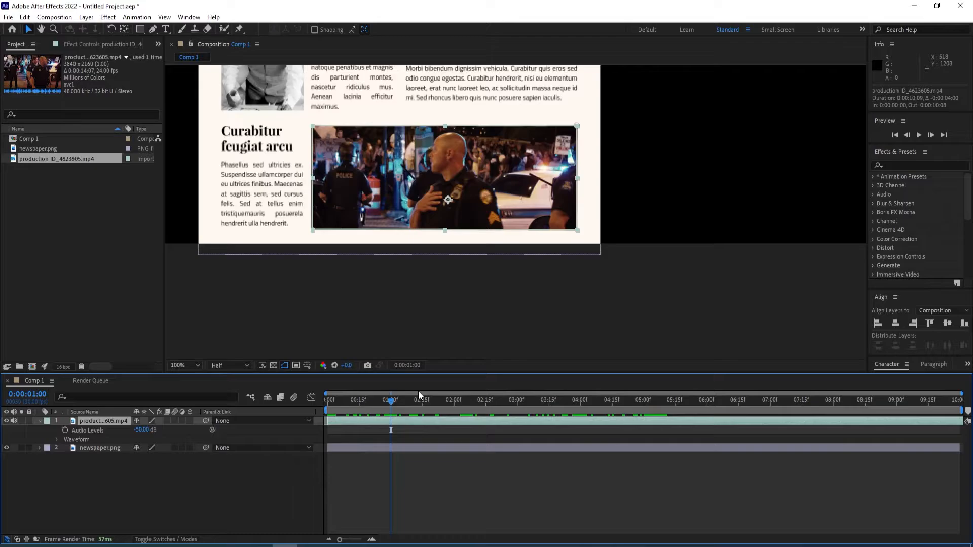
pyautogui.hotkey('alt', '[')
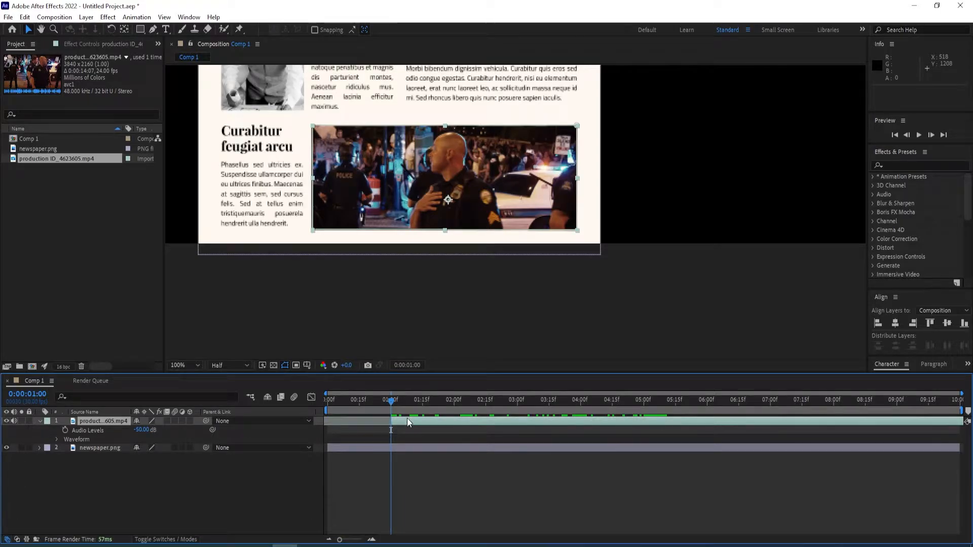
pyautogui.moveTo(407, 420); pyautogui.dragTo(346, 433)
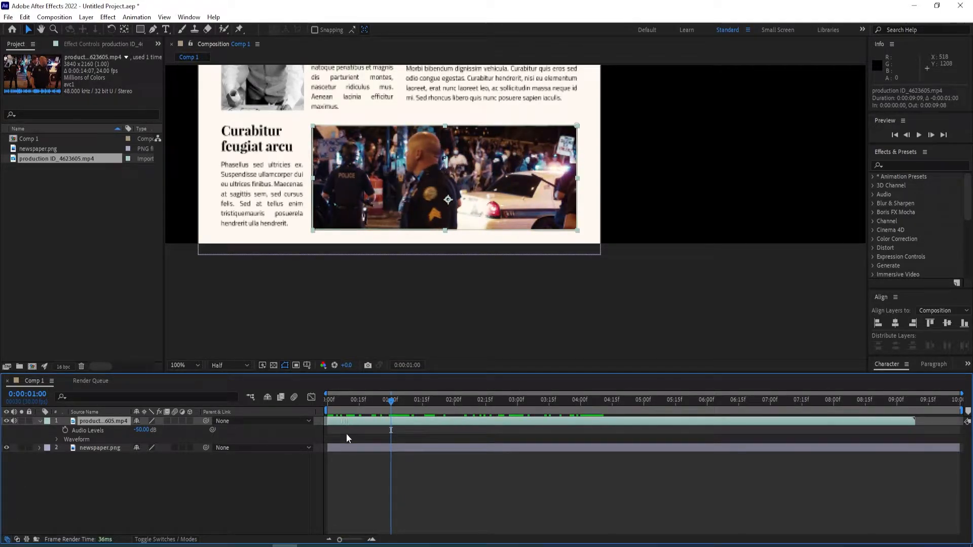
# Review the clip from the composition start and park the playhead at 5 seconds.
pyautogui.press('Home')
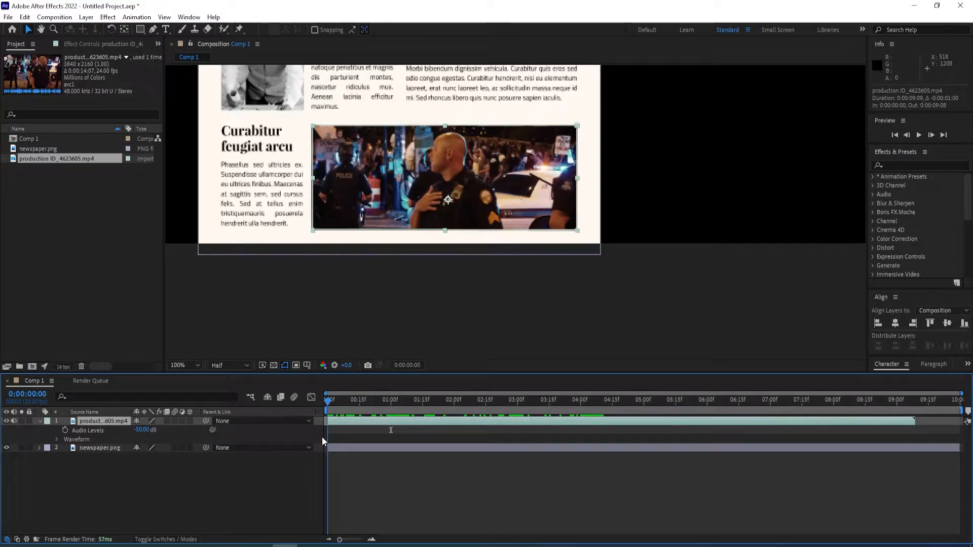
pyautogui.moveTo(328, 402)
pyautogui.mouseDown()
pyautogui.moveTo(645, 405)
pyautogui.moveTo(571, 398)
pyautogui.mouseUp()
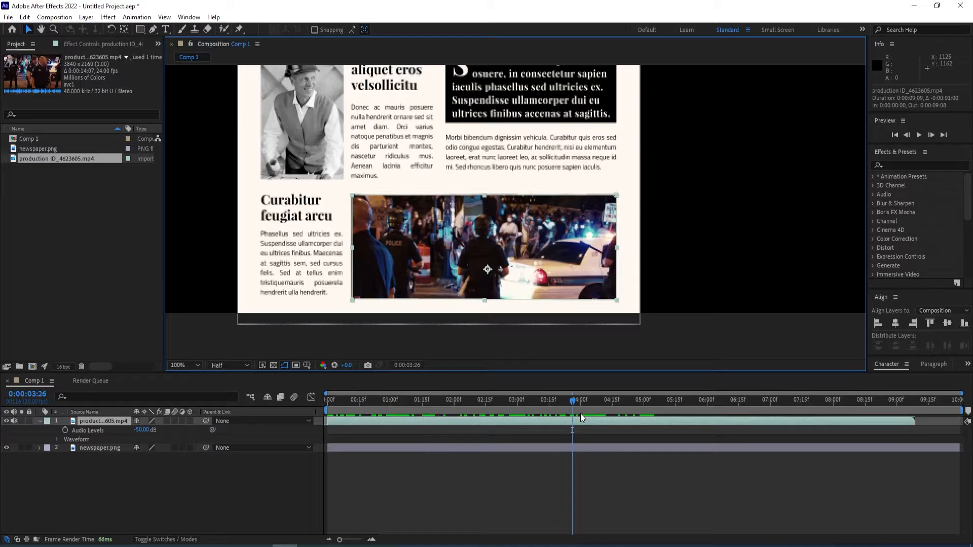
pyautogui.moveTo(572, 404); pyautogui.dragTo(645, 401)
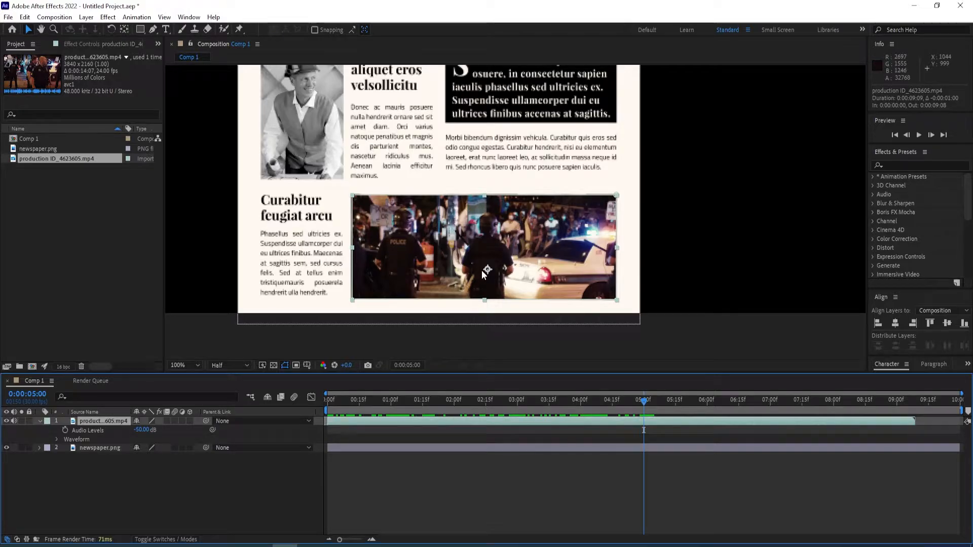
# Split the video layer at the 5-second mark with Edit > Split Layer.
pyautogui.click(38, 421)
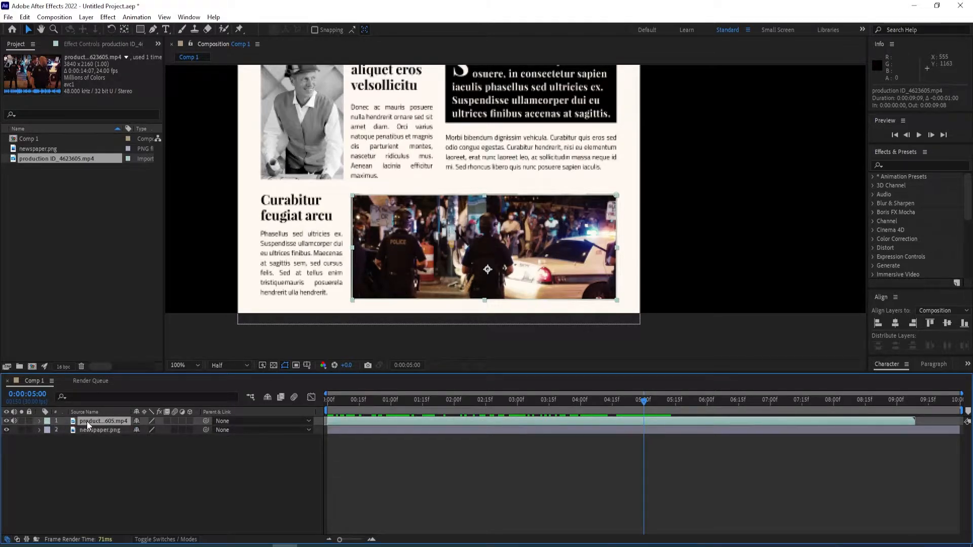
pyautogui.click(24, 16)
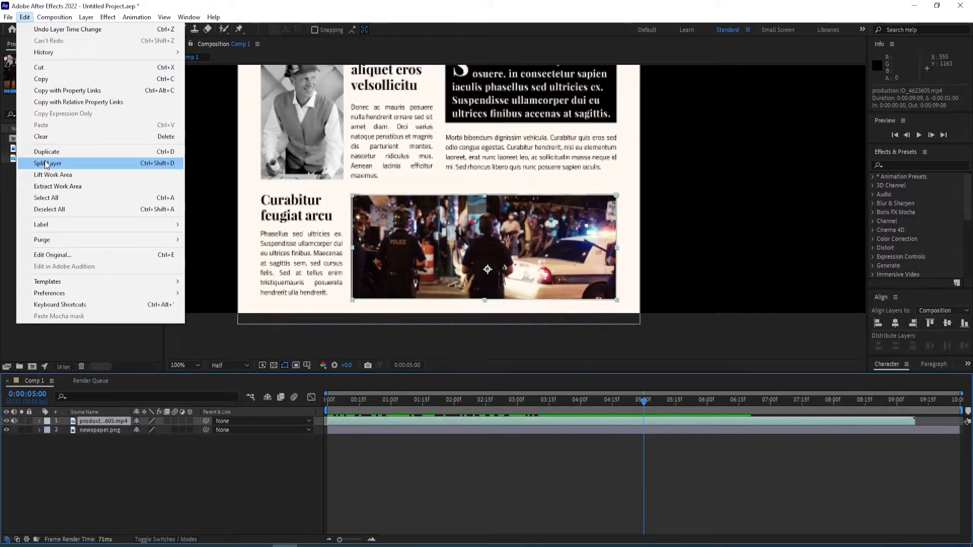
pyautogui.click(47, 164)
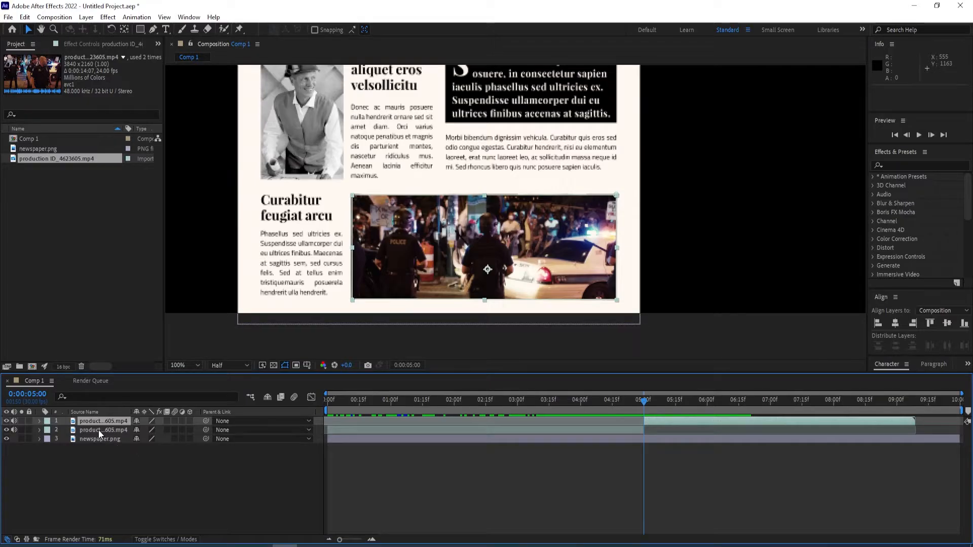
pyautogui.click(98, 429)
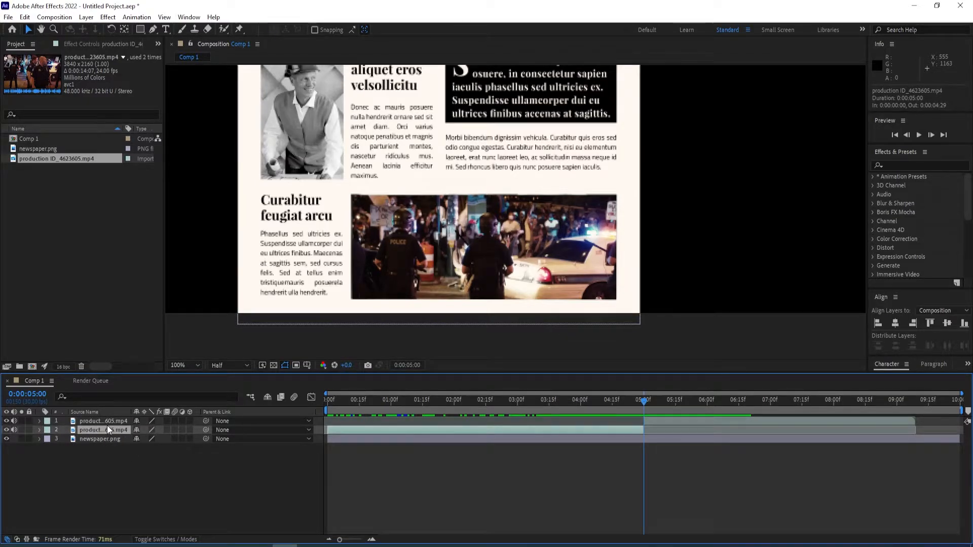
pyautogui.click(112, 420)
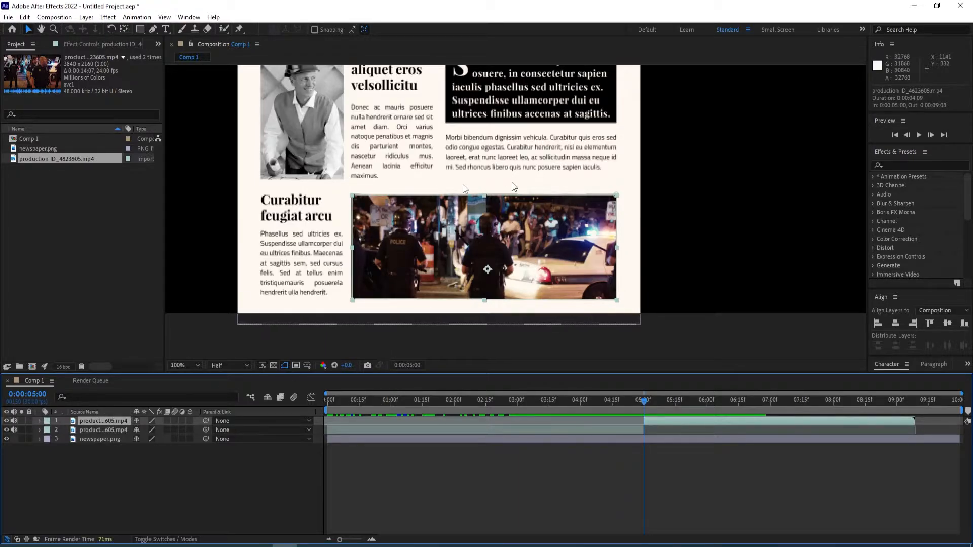
# Freeze the later half on a single frame via Time > Freeze Frame and scrub around the split to check.
pyautogui.rightClick(92, 423)
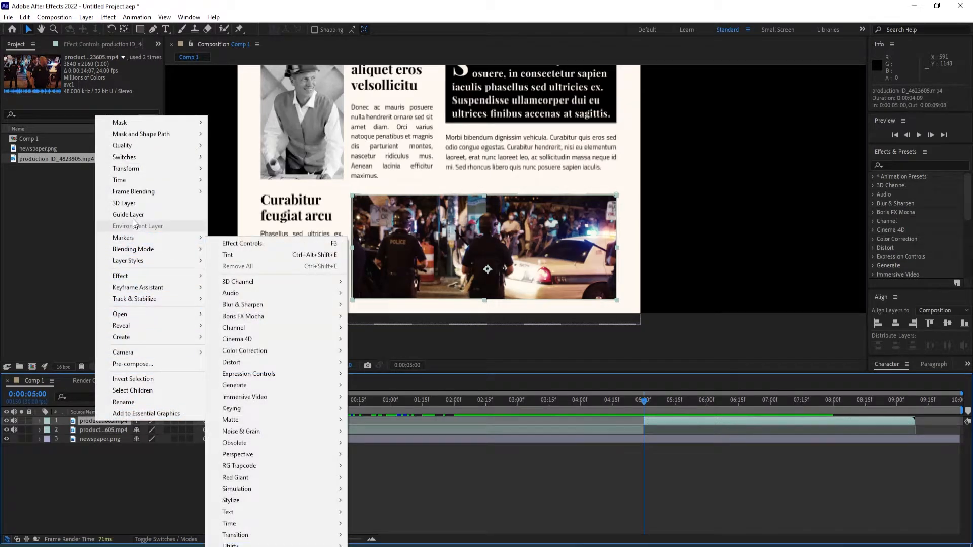
pyautogui.moveTo(119, 180)
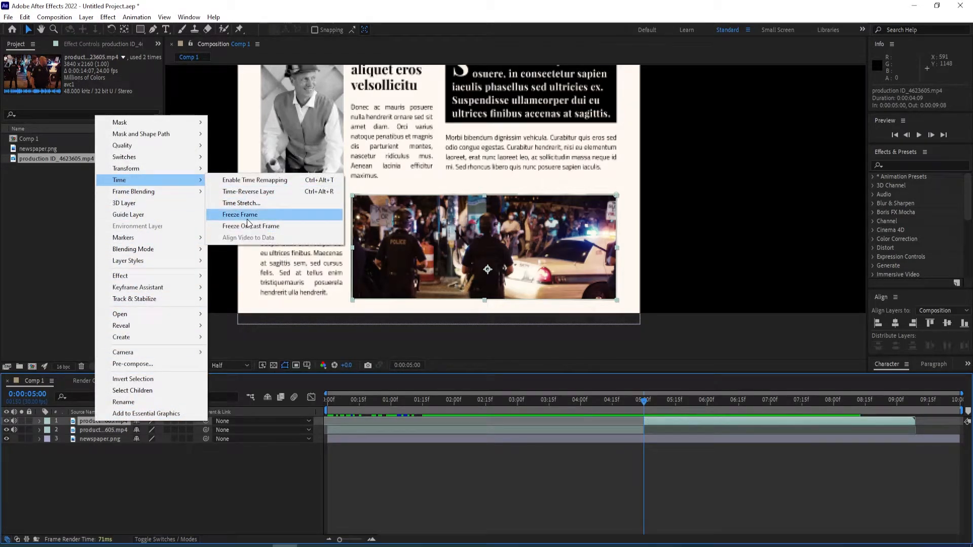
pyautogui.click(249, 216)
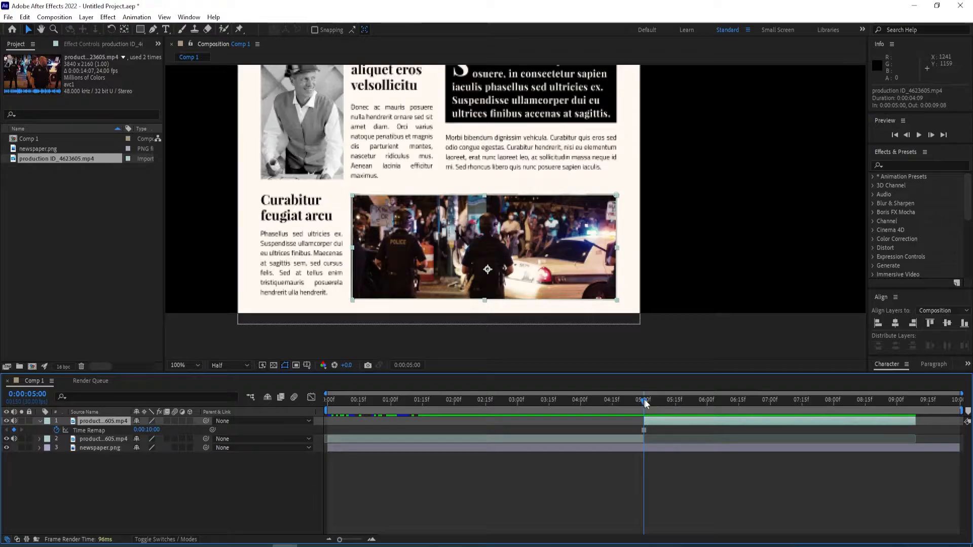
pyautogui.moveTo(645, 404); pyautogui.dragTo(592, 401)
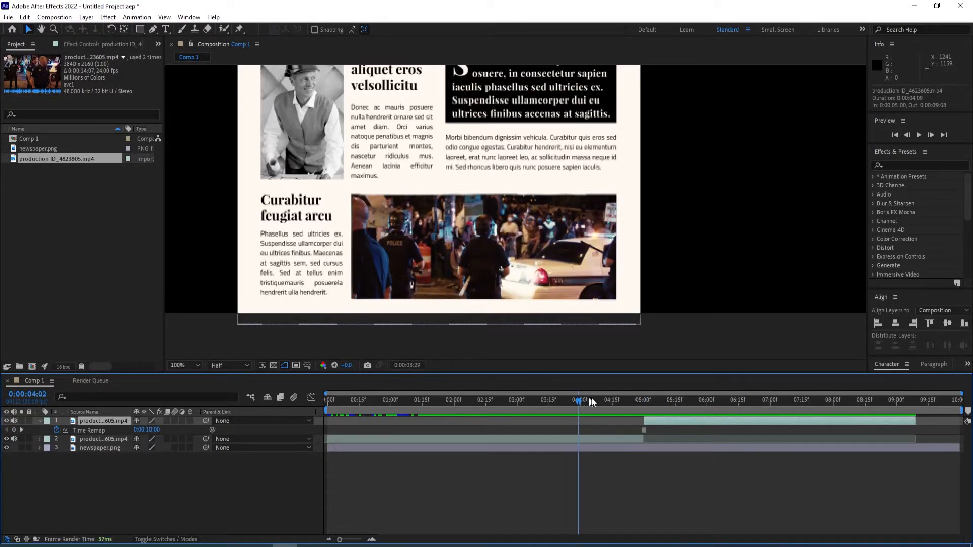
pyautogui.moveTo(591, 401); pyautogui.dragTo(679, 456)
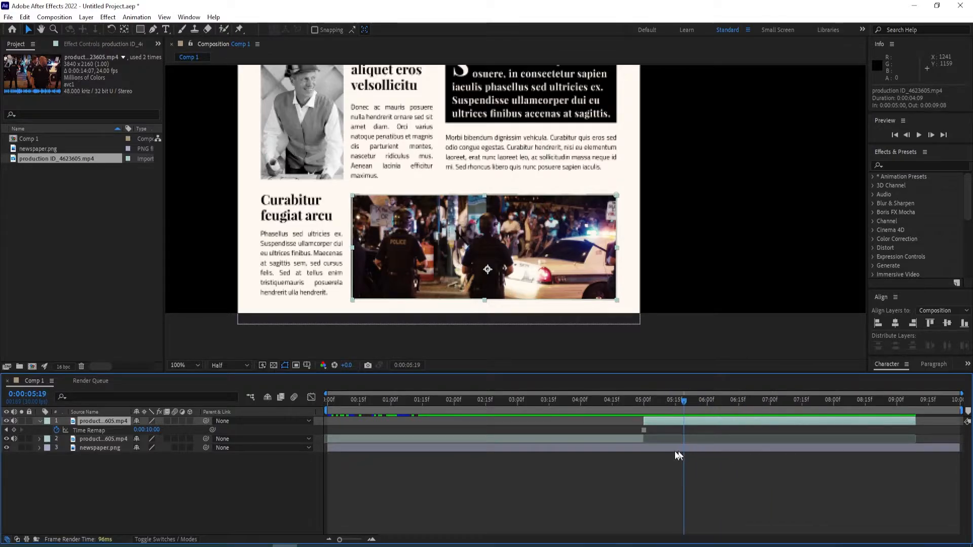
pyautogui.moveTo(678, 456); pyautogui.dragTo(645, 443)
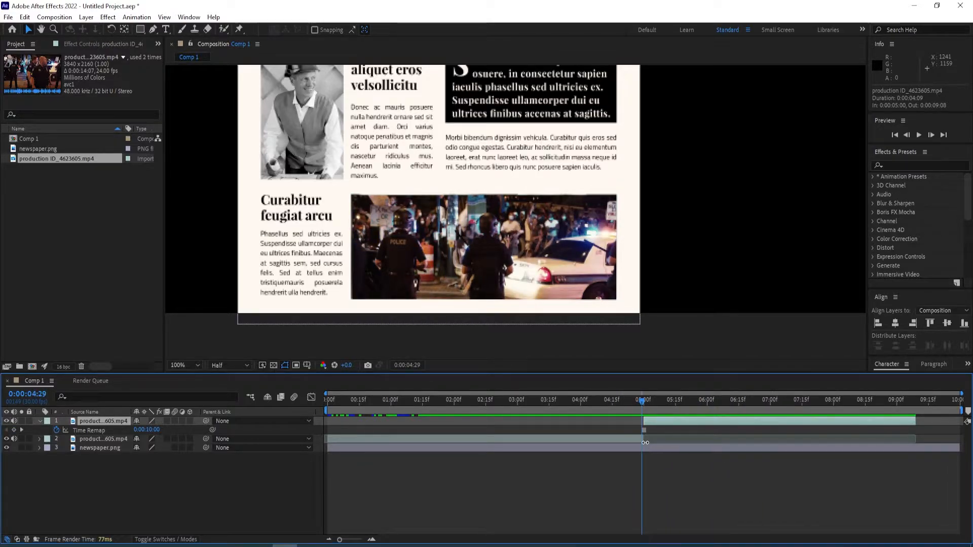
pyautogui.moveTo(638, 401)
pyautogui.mouseDown()
pyautogui.moveTo(608, 415)
pyautogui.moveTo(646, 416)
pyautogui.mouseUp()
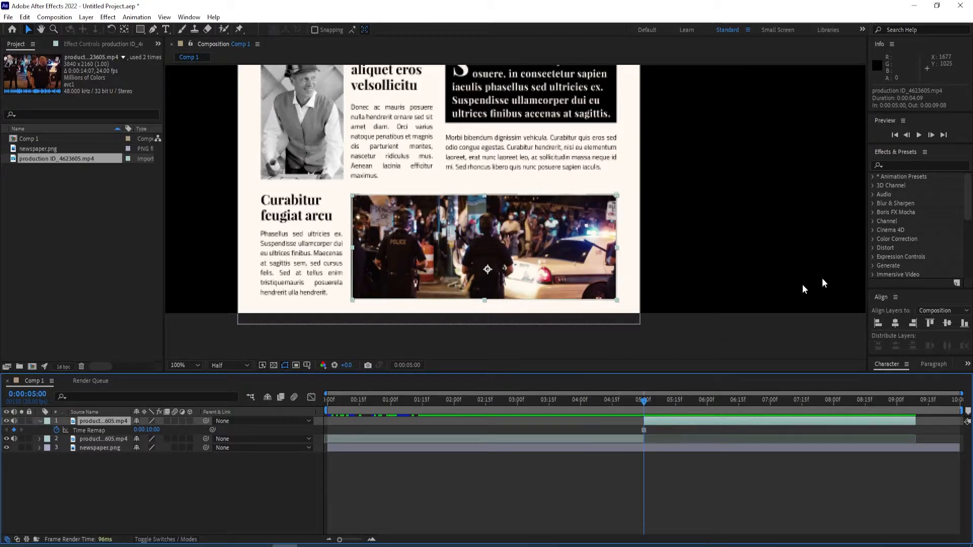
# Apply a Tint effect to the frozen clip to turn it black-and-white.
pyautogui.click(912, 164)
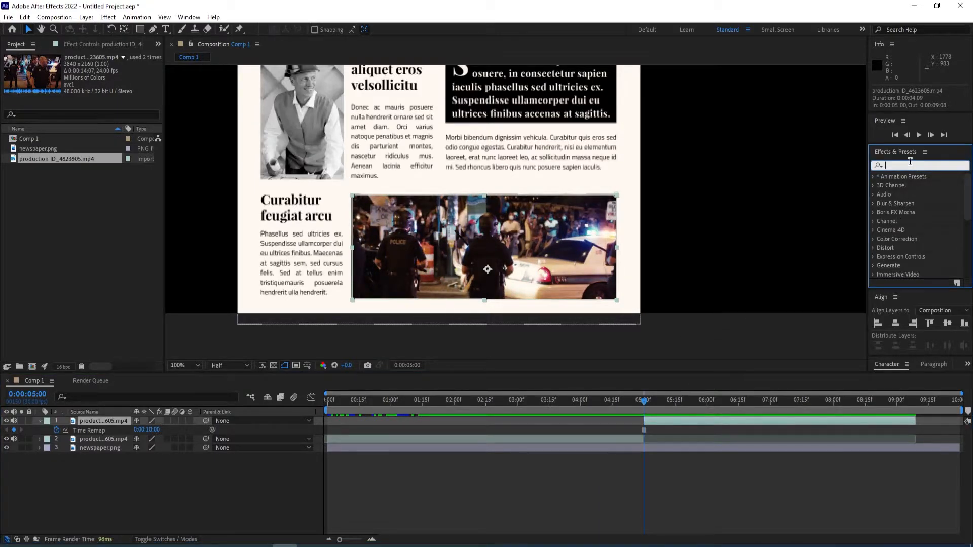
pyautogui.write('tint')
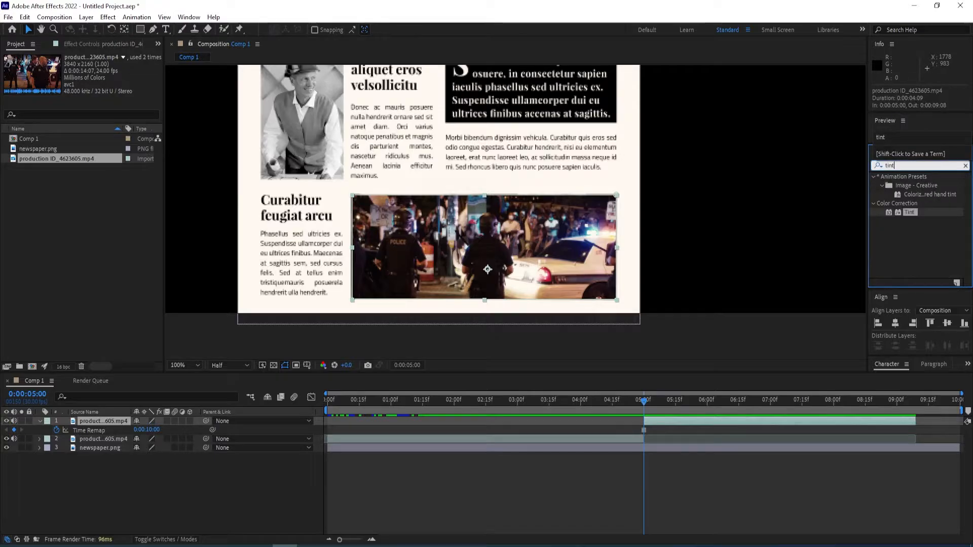
pyautogui.doubleClick(910, 213)
pyautogui.click(95, 421)
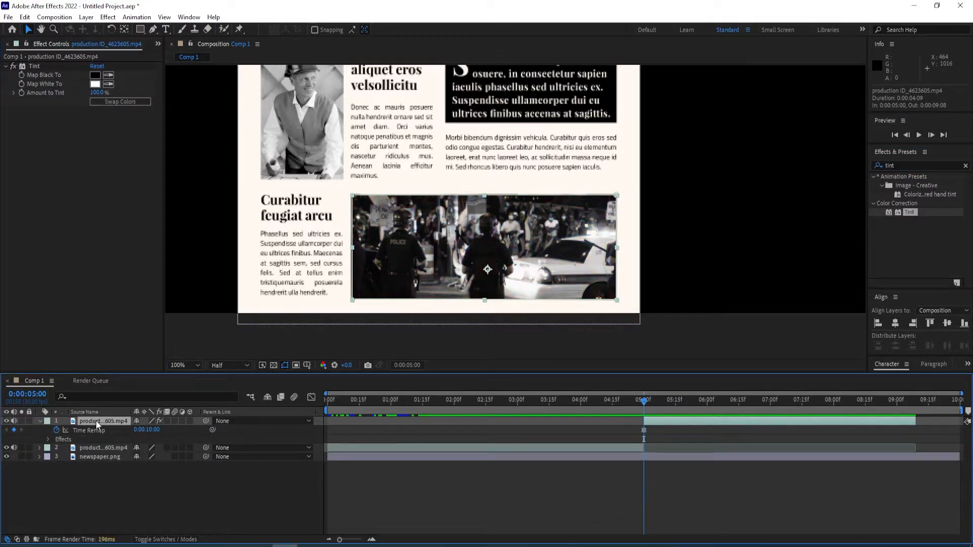
# Rename the still layer 'freeze frame' and the footage layer 'video', then check the footage near 4 seconds.
pyautogui.press('Return')
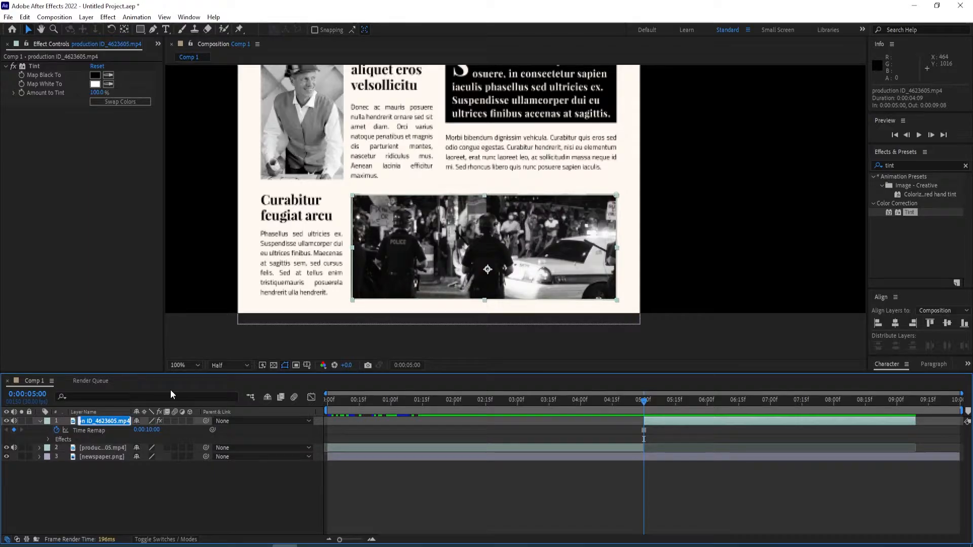
pyautogui.write('freezse frame')
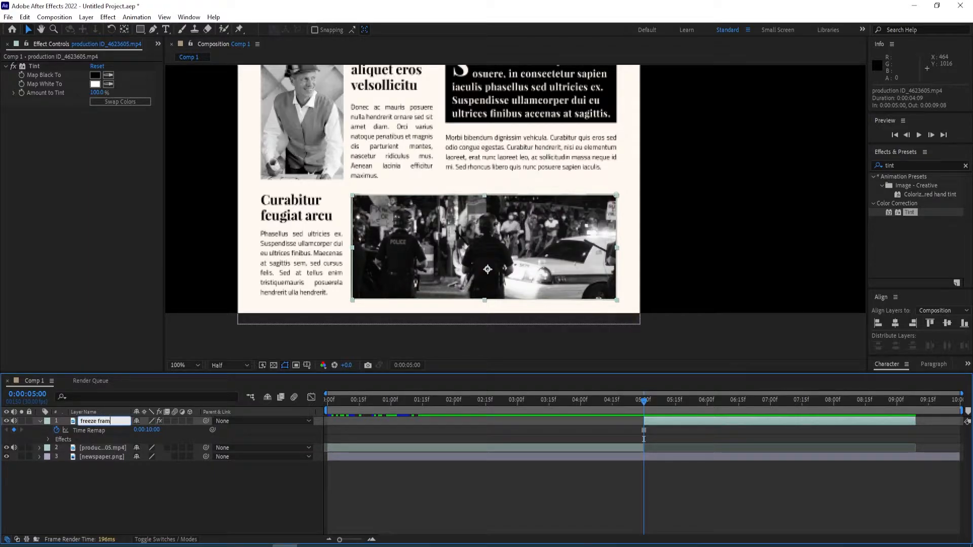
pyautogui.press('Return')
pyautogui.click(94, 448)
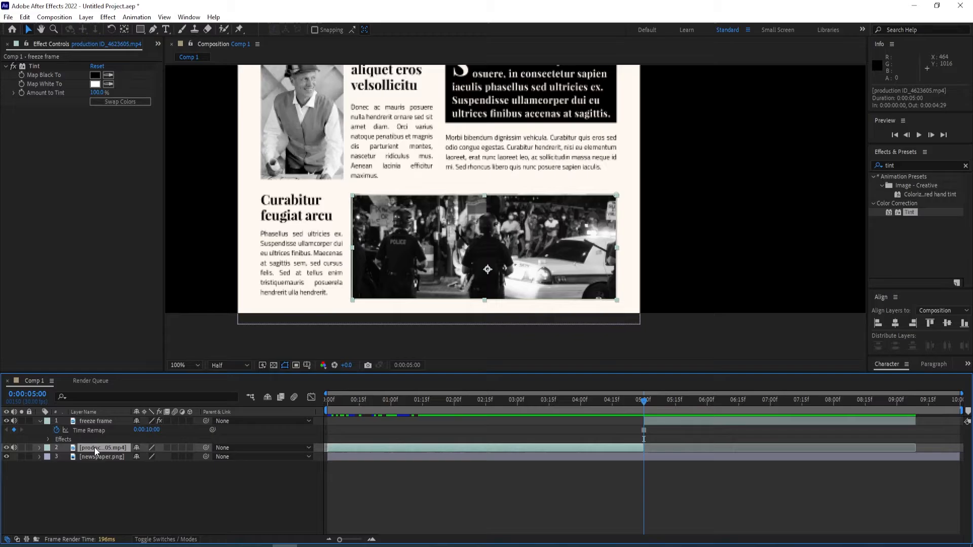
pyautogui.press('Return')
pyautogui.write('video')
pyautogui.press('Return')
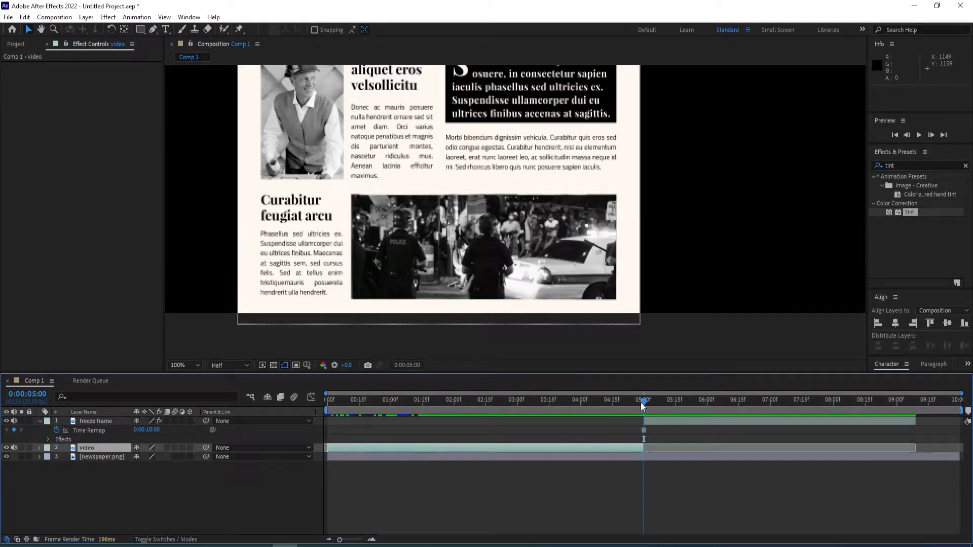
pyautogui.moveTo(643, 401); pyautogui.dragTo(639, 405)
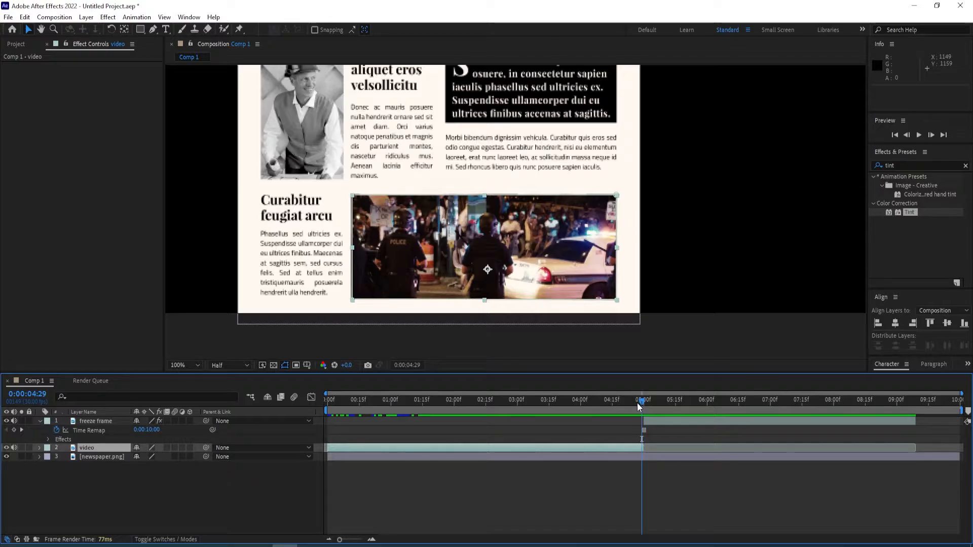
pyautogui.moveTo(643, 403)
pyautogui.mouseDown()
pyautogui.moveTo(588, 408)
pyautogui.moveTo(641, 410)
pyautogui.mouseUp()
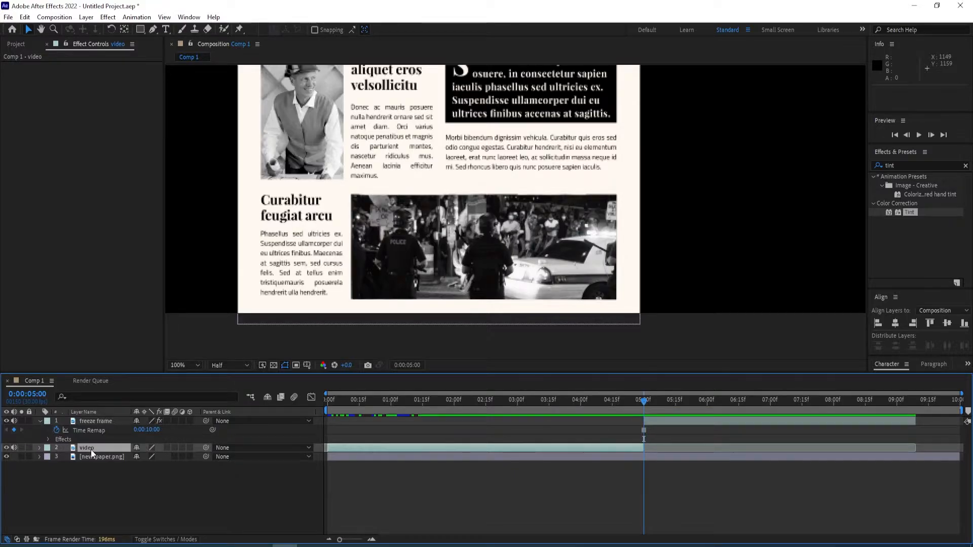
# Copy the Tint effect from the freeze frame layer onto the video layer.
pyautogui.click(89, 423)
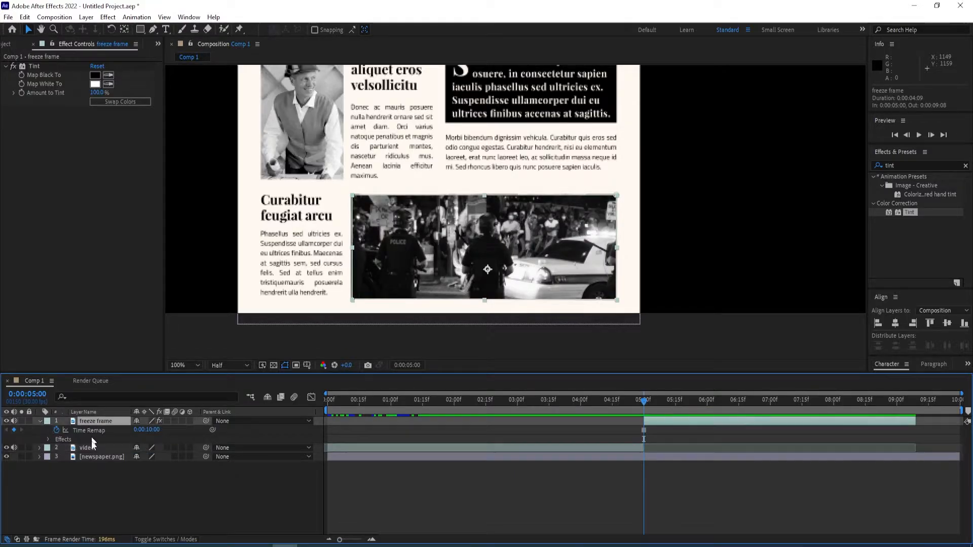
pyautogui.click(35, 66)
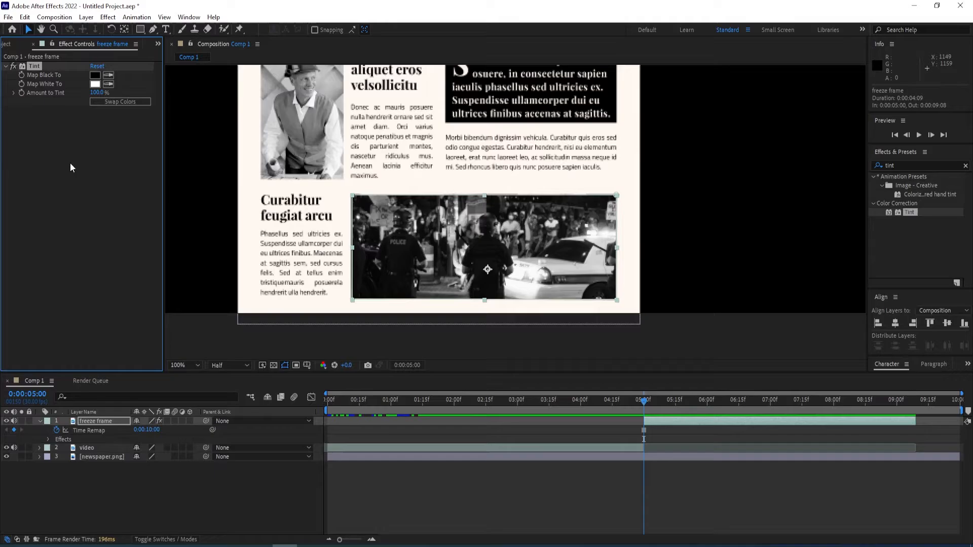
pyautogui.click(93, 447)
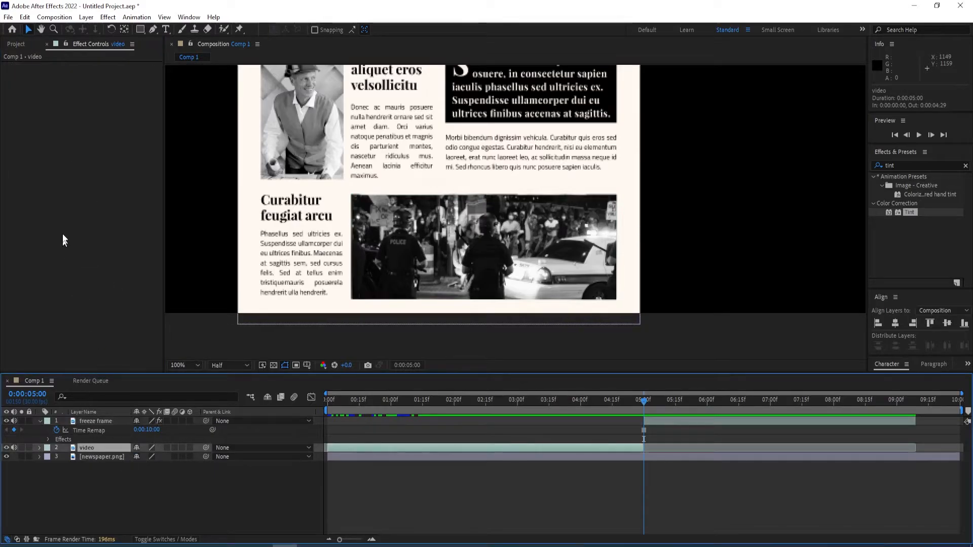
pyautogui.click(75, 191)
pyautogui.hotkey('ctrl', 'v')
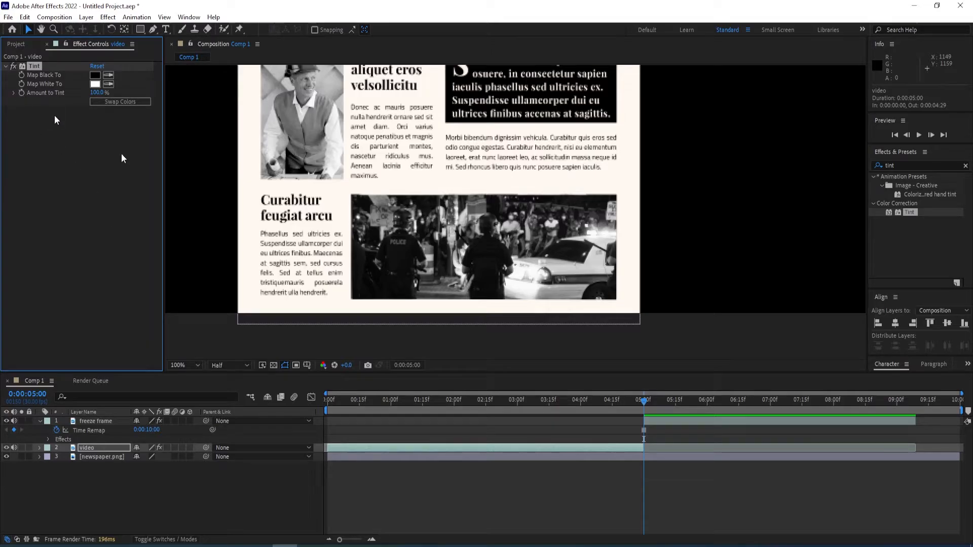
# Keyframe Amount to Tint at 100% at the freeze and 0% at 4 seconds, then preview the fade.
pyautogui.click(21, 92)
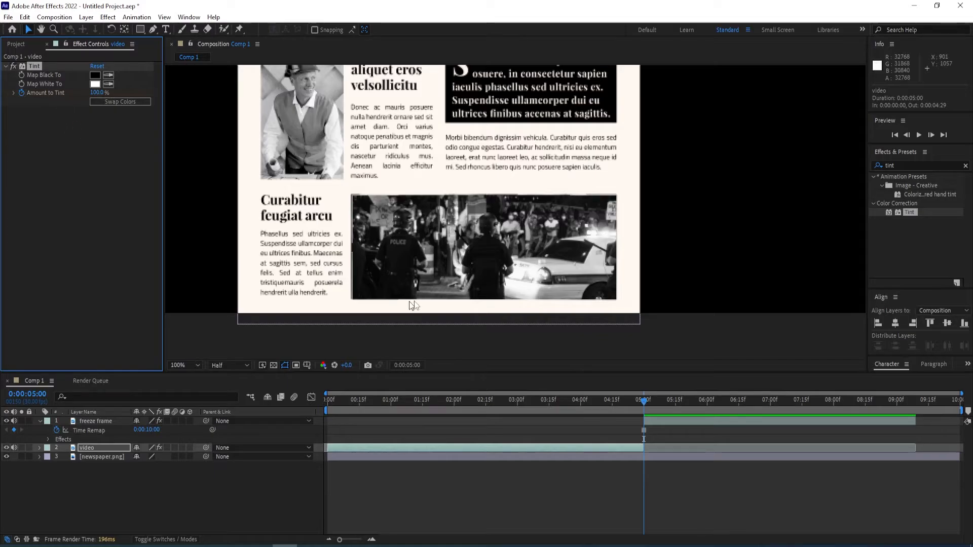
pyautogui.press('pageup')
pyautogui.press('pageup')
pyautogui.moveTo(630, 408); pyautogui.dragTo(579, 407)
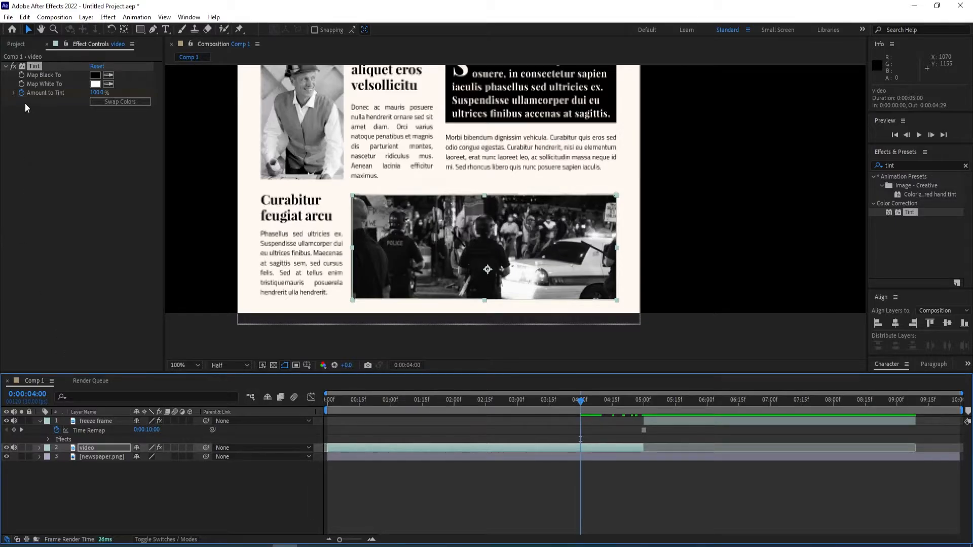
pyautogui.click(89, 451)
pyautogui.press('u')
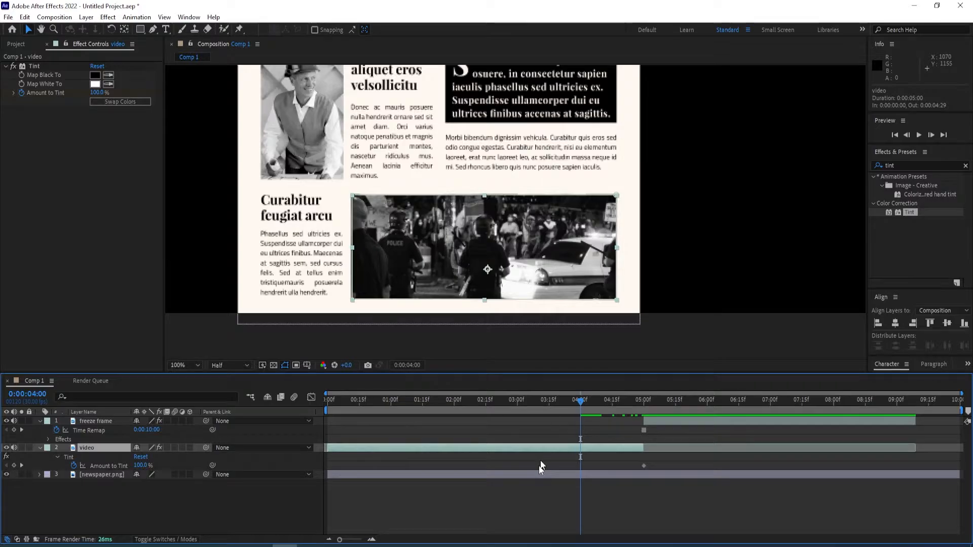
pyautogui.click(15, 466)
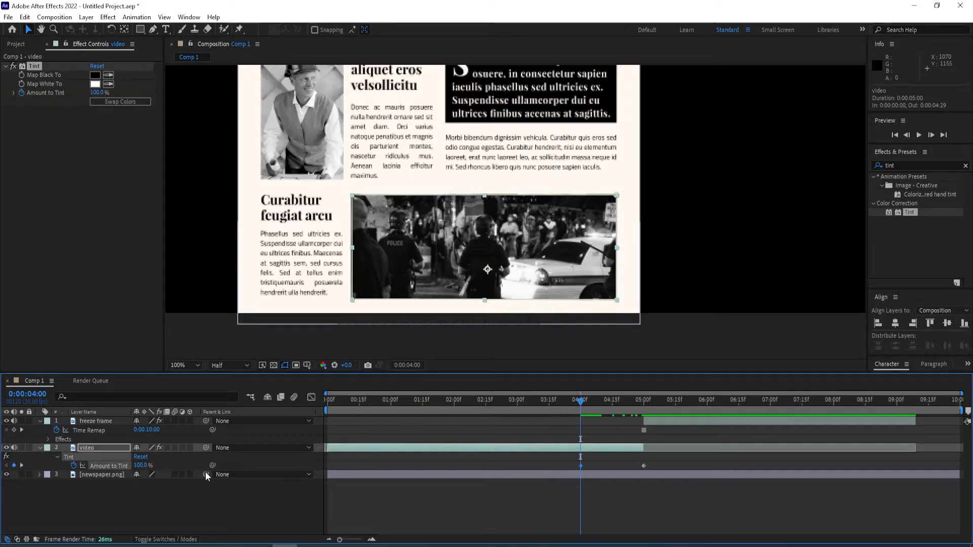
pyautogui.click(143, 466)
pyautogui.write('0')
pyautogui.press('Return')
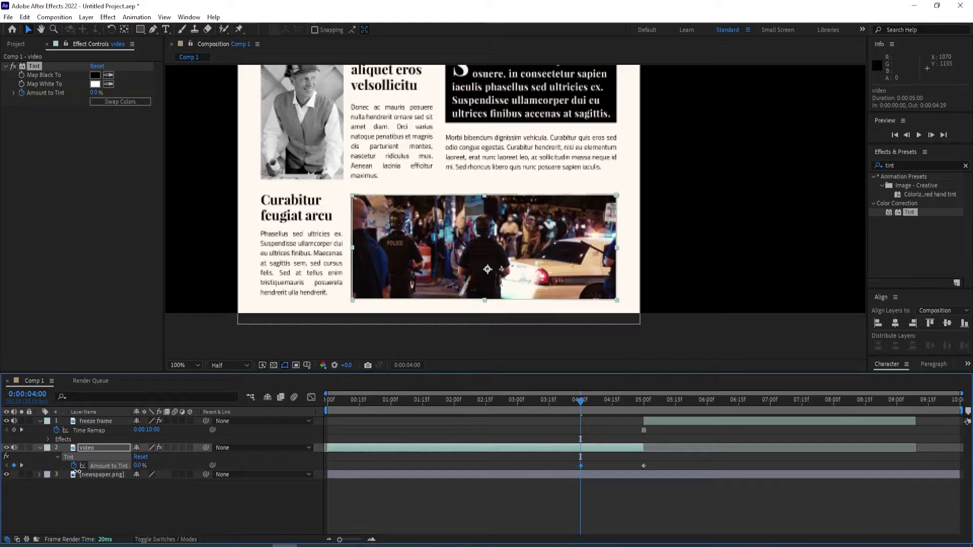
pyautogui.moveTo(580, 404); pyautogui.dragTo(641, 410)
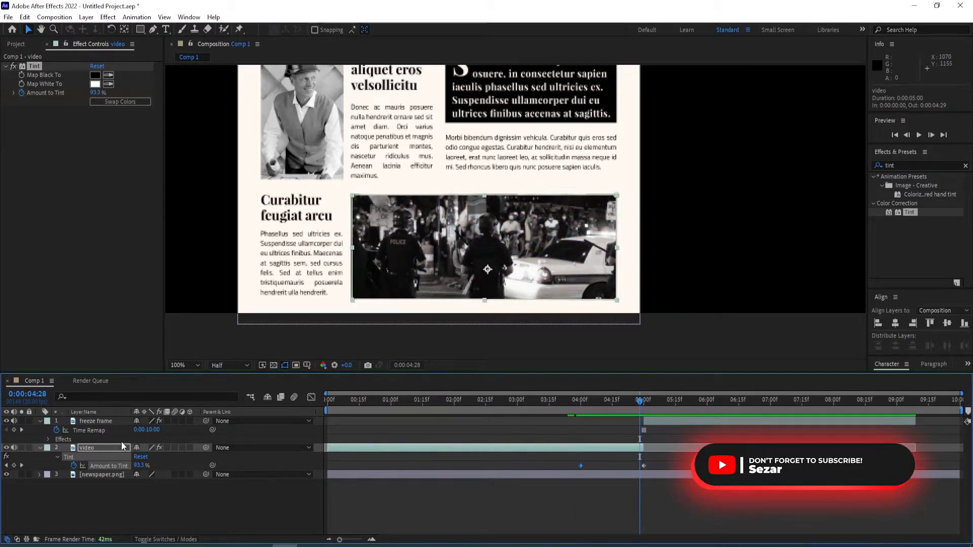
# Collapse all expanded layer properties and deselect the layers.
pyautogui.click(42, 453)
pyautogui.hotkey('ctrl', 'a')
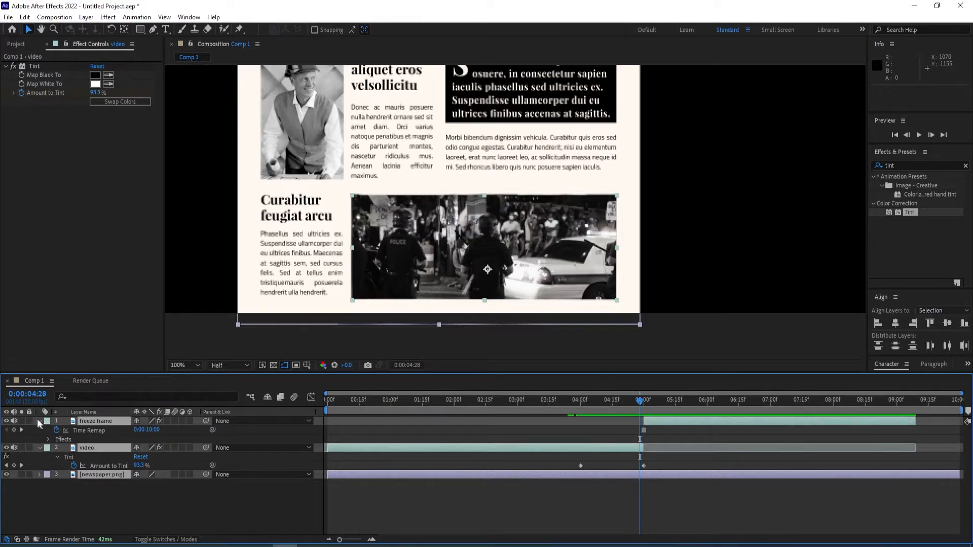
pyautogui.press('u')
pyautogui.click(94, 461)
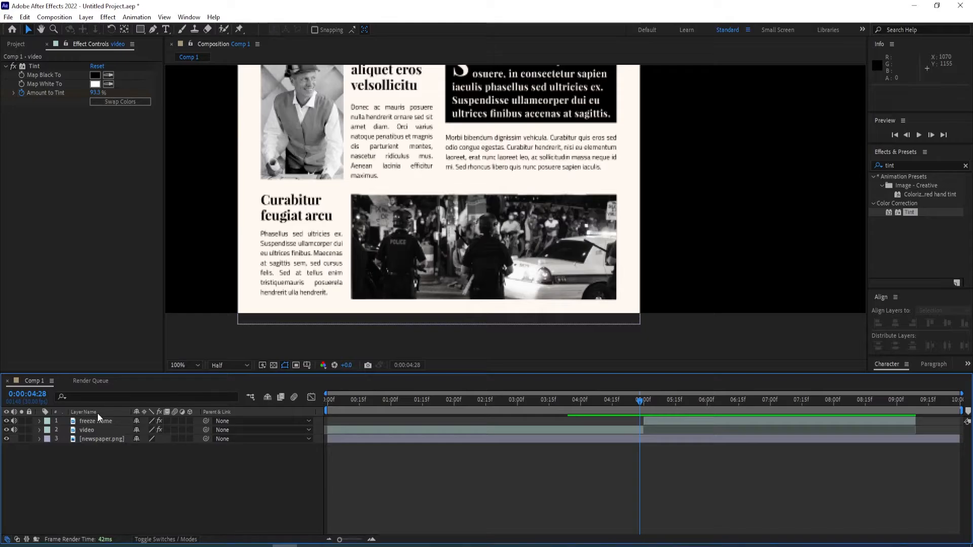
# Enable the 3D Layer switch on the freeze frame, video and newspaper layers.
pyautogui.moveTo(191, 420); pyautogui.dragTo(190, 450)
pyautogui.click(189, 420)
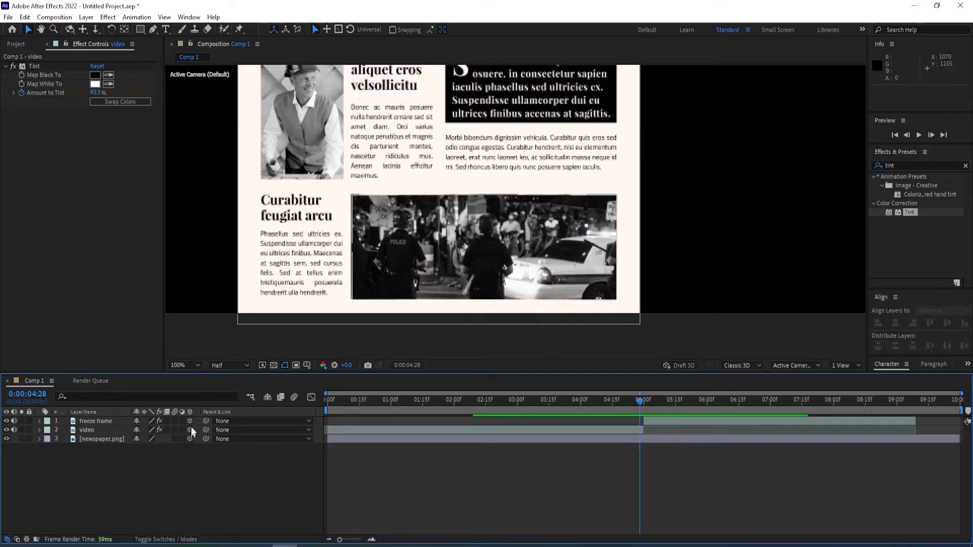
pyautogui.press('F4')
pyautogui.press('F4')
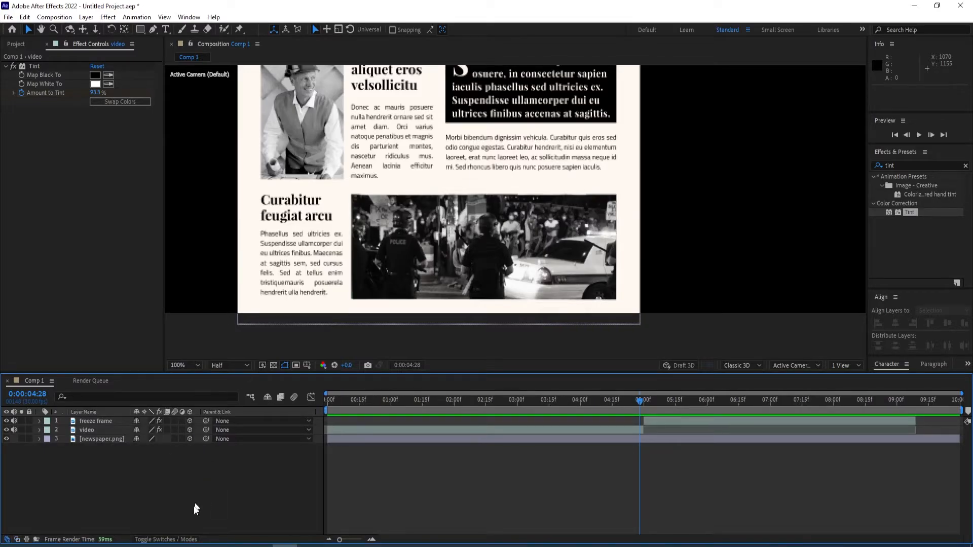
pyautogui.click(174, 540)
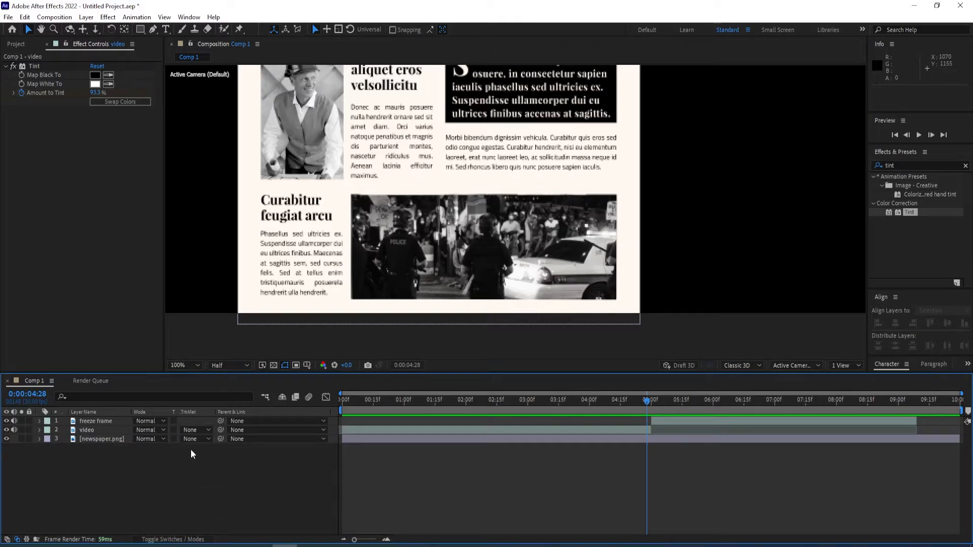
pyautogui.press('F4')
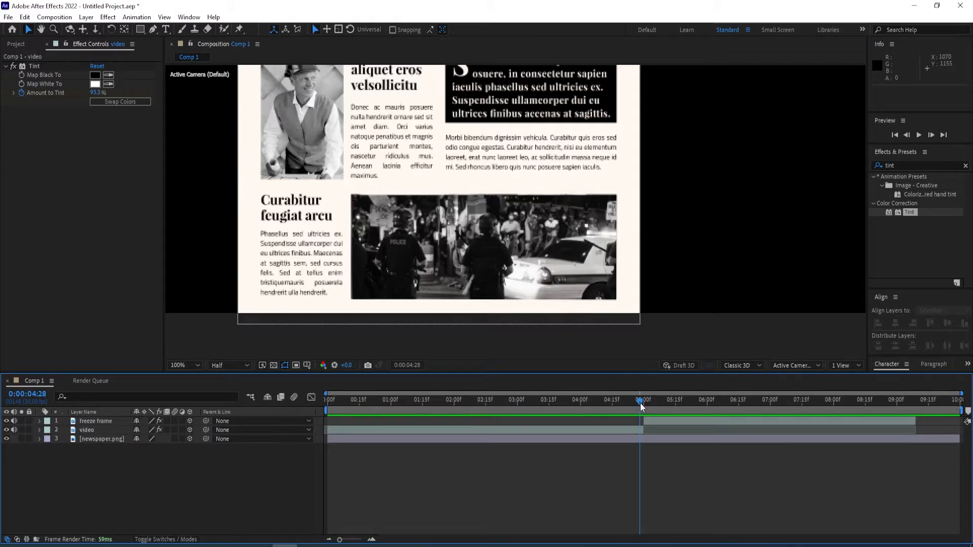
# Add a new camera with default 35mm settings via the timeline's New menu.
pyautogui.moveTo(641, 407)
pyautogui.mouseDown()
pyautogui.moveTo(409, 402)
pyautogui.moveTo(644, 403)
pyautogui.mouseUp()
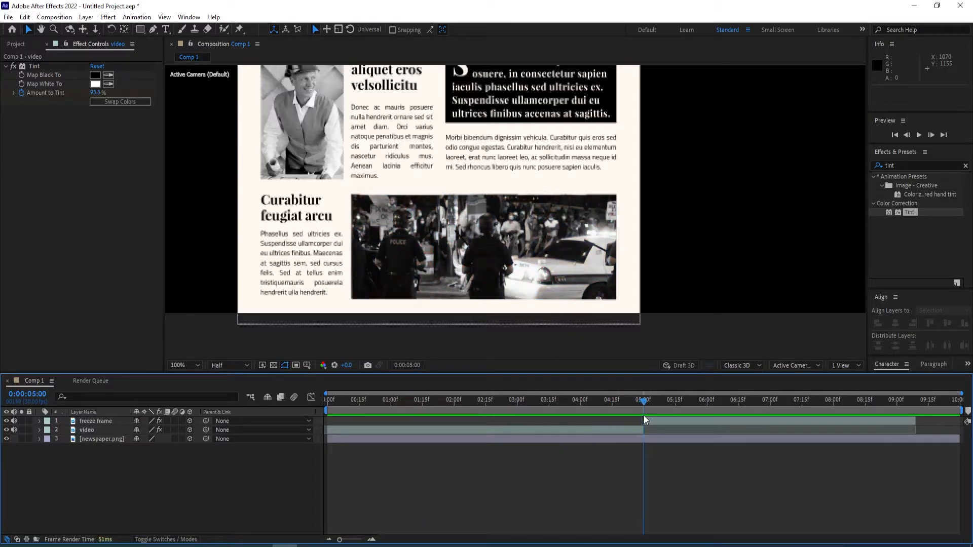
pyautogui.rightClick(124, 498)
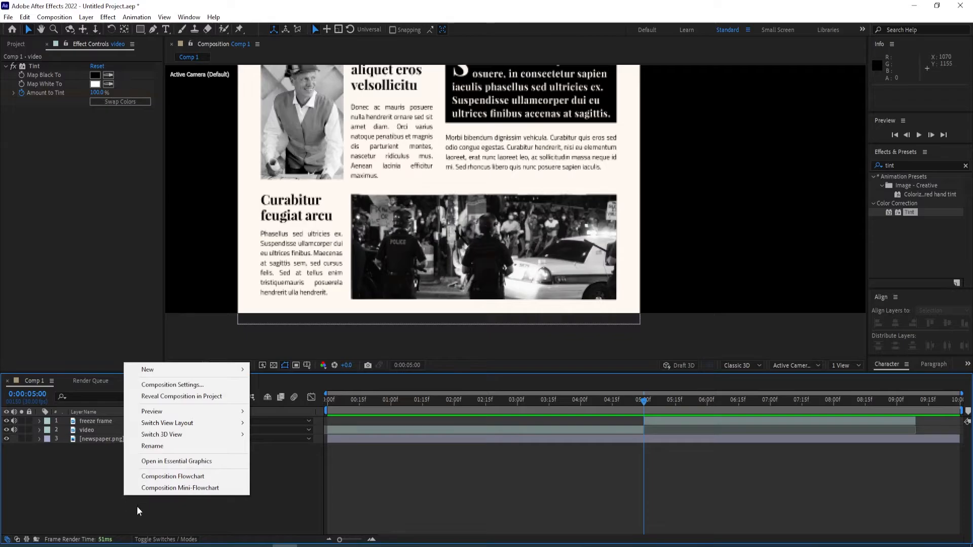
pyautogui.click(194, 365)
pyautogui.rightClick(139, 359)
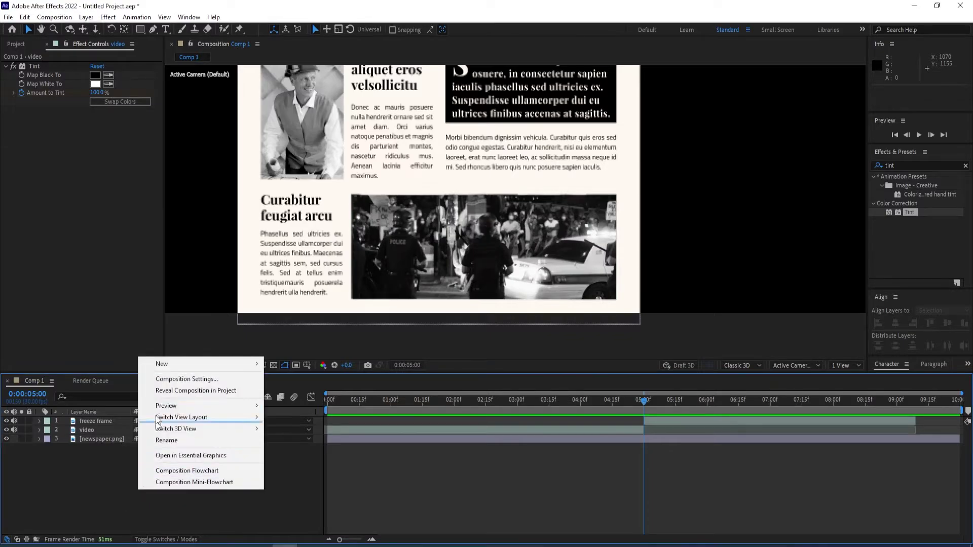
pyautogui.click(162, 365)
pyautogui.rightClick(142, 486)
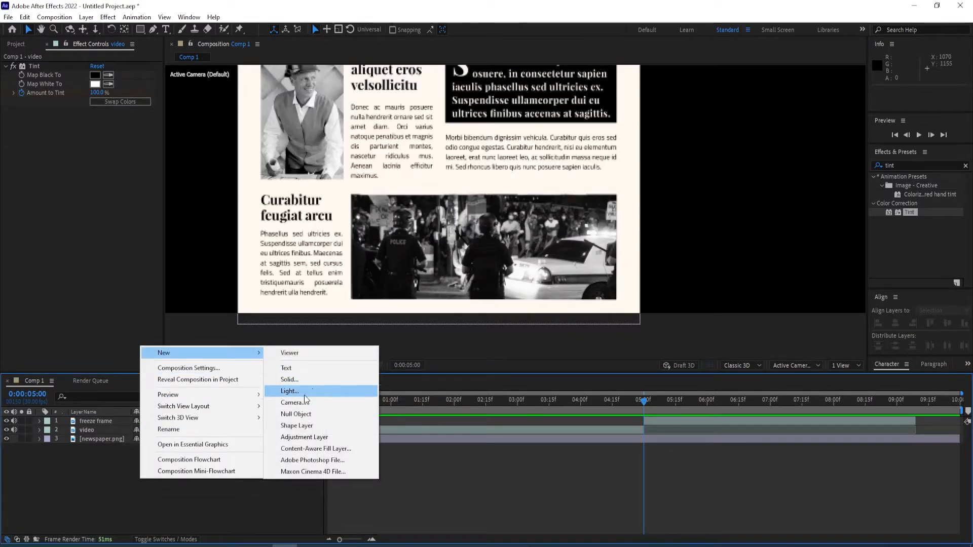
pyautogui.click(304, 401)
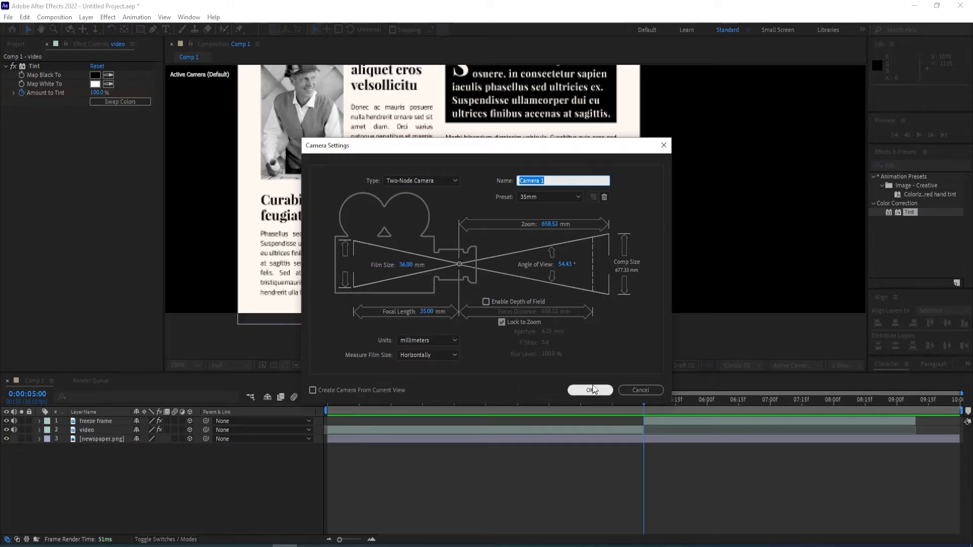
pyautogui.click(586, 391)
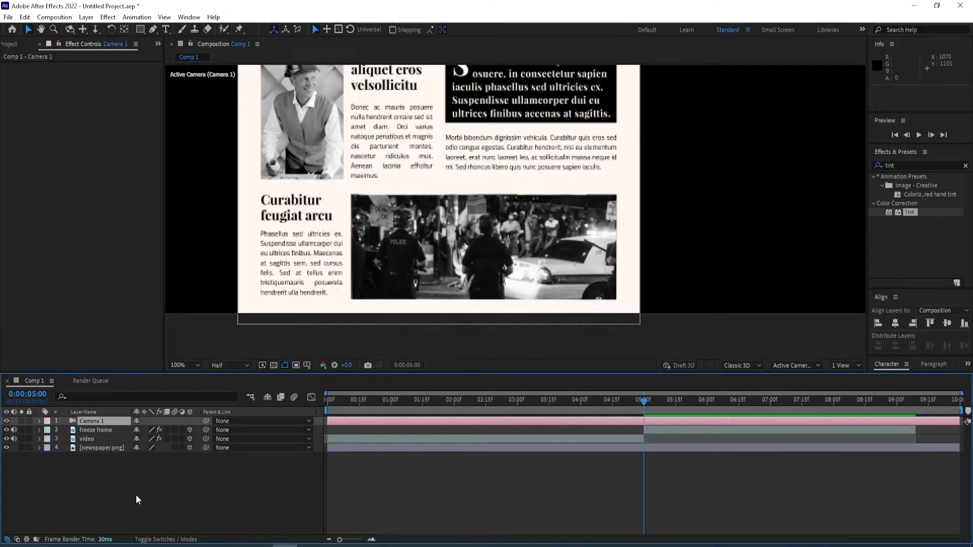
# Add a null object layer and name it 'controller'.
pyautogui.rightClick(136, 499)
pyautogui.moveTo(197, 370)
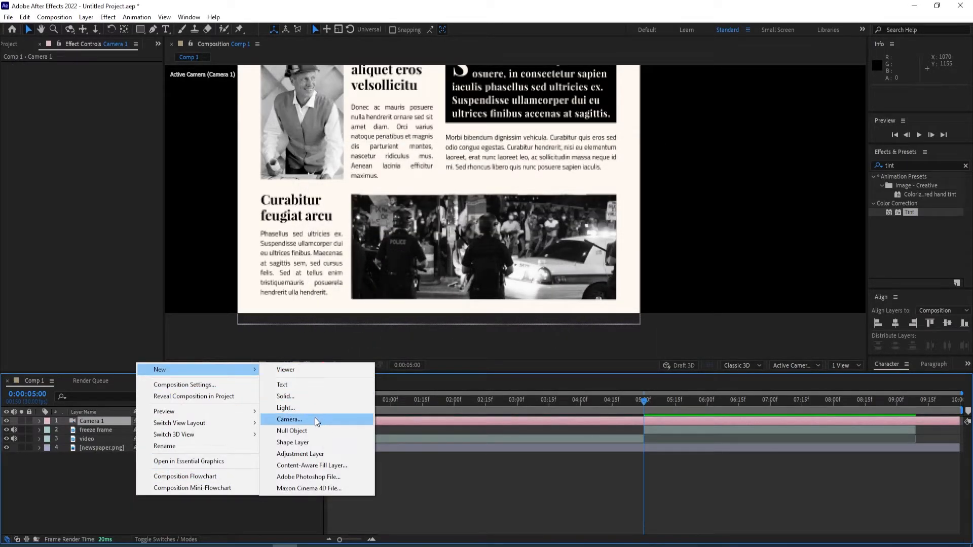
pyautogui.click(308, 431)
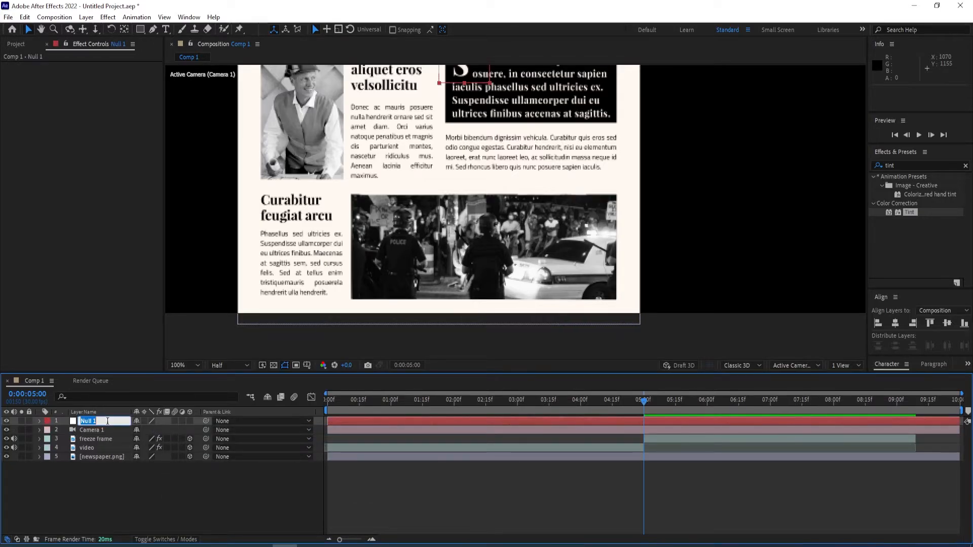
pyautogui.write('controller')
pyautogui.press('Return')
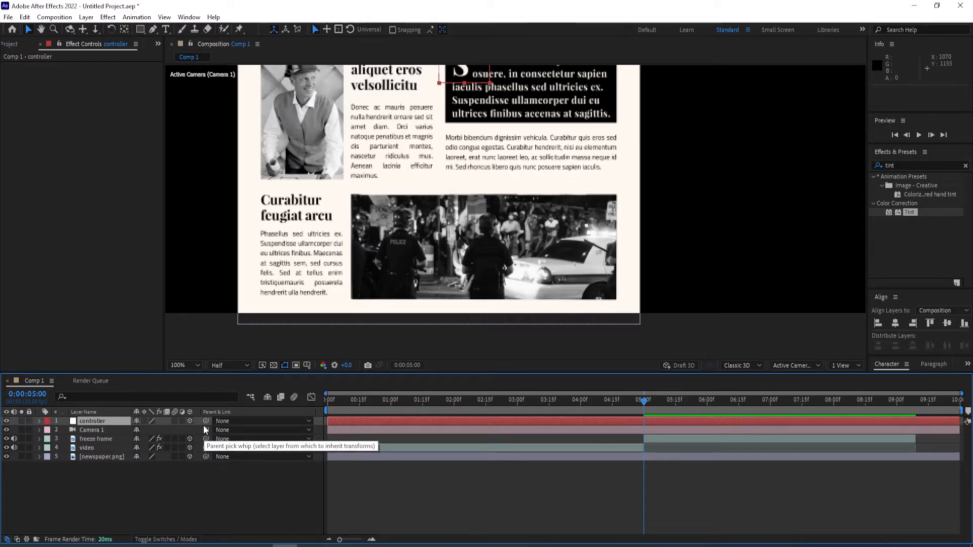
# Parent Camera 1 to the controller null and reveal its Position at frame 0.
pyautogui.moveTo(205, 430); pyautogui.dragTo(177, 424)
pyautogui.moveTo(104, 425); pyautogui.dragTo(99, 422)
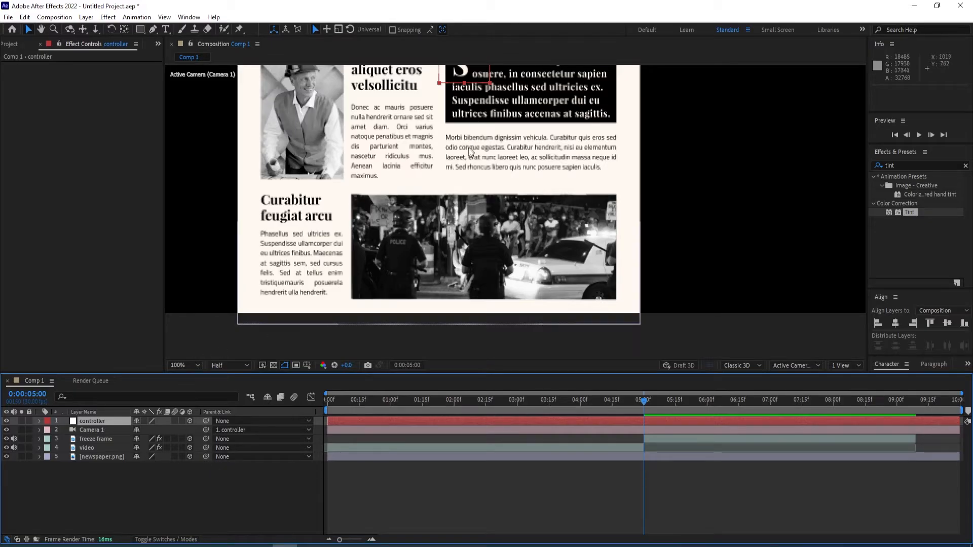
pyautogui.moveTo(642, 397); pyautogui.dragTo(299, 406)
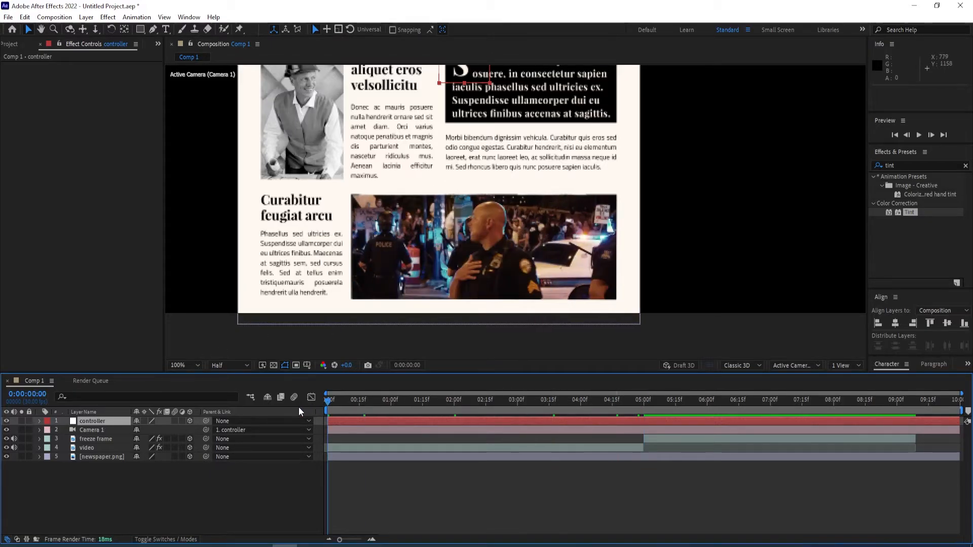
pyautogui.press('p')
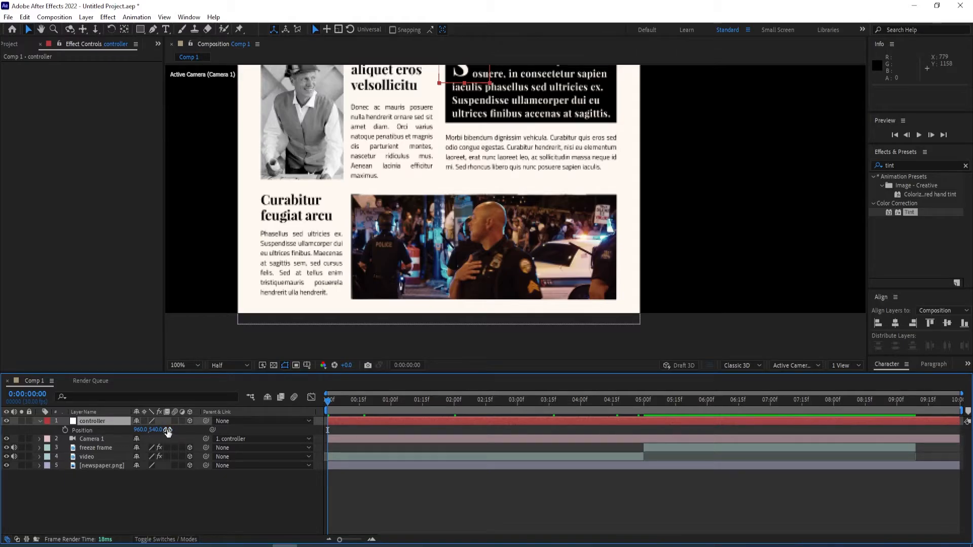
# Scrub controller Position Z to about 245 and Y to about 837 so the police video fills the view.
pyautogui.moveTo(168, 432)
pyautogui.mouseDown()
pyautogui.moveTo(181, 430)
pyautogui.moveTo(172, 433)
pyautogui.mouseUp()
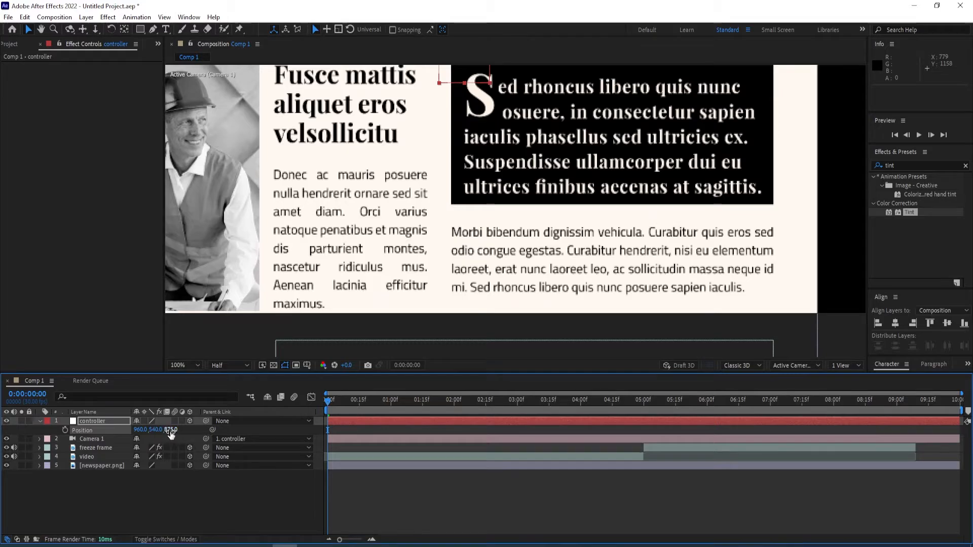
pyautogui.moveTo(154, 432)
pyautogui.mouseDown()
pyautogui.moveTo(183, 430)
pyautogui.moveTo(156, 436)
pyautogui.mouseUp()
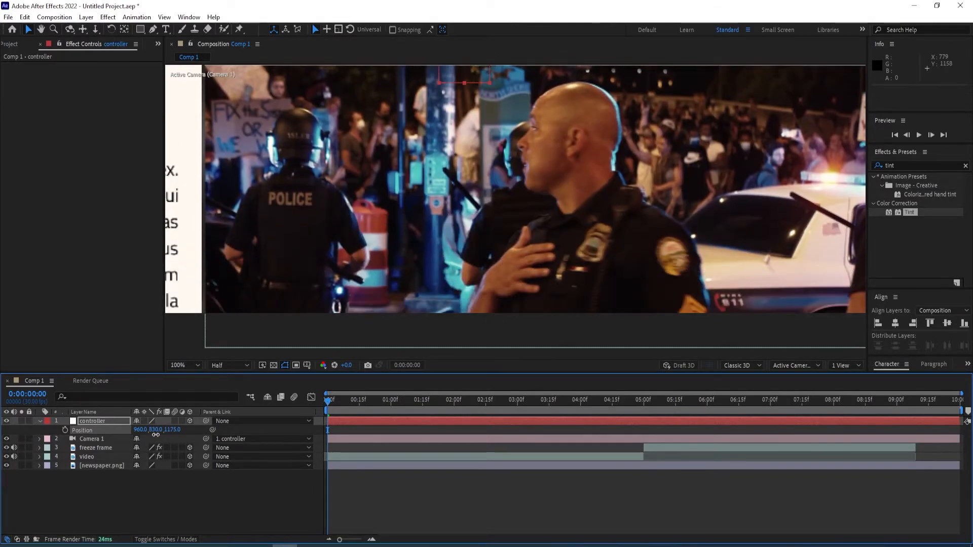
pyautogui.moveTo(155, 431); pyautogui.dragTo(161, 431)
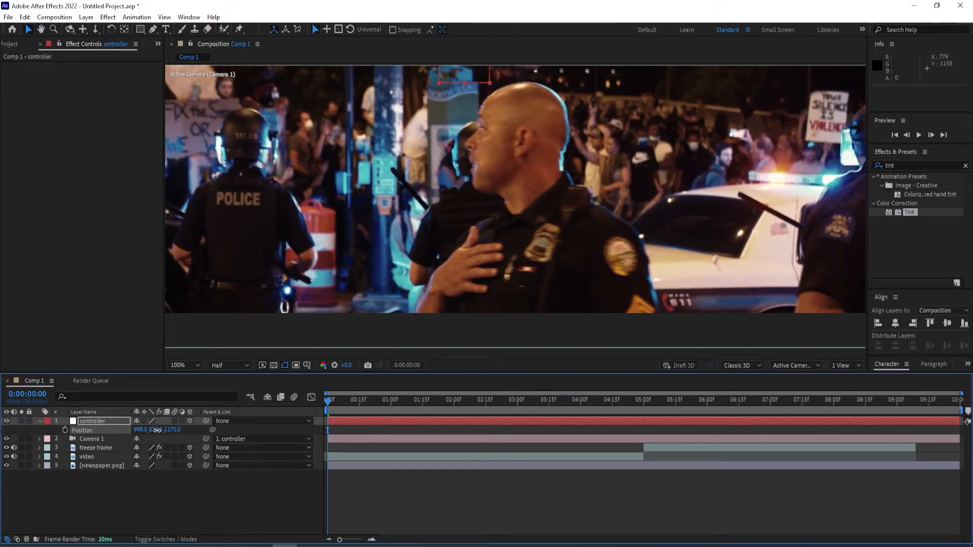
pyautogui.moveTo(157, 430); pyautogui.dragTo(163, 433)
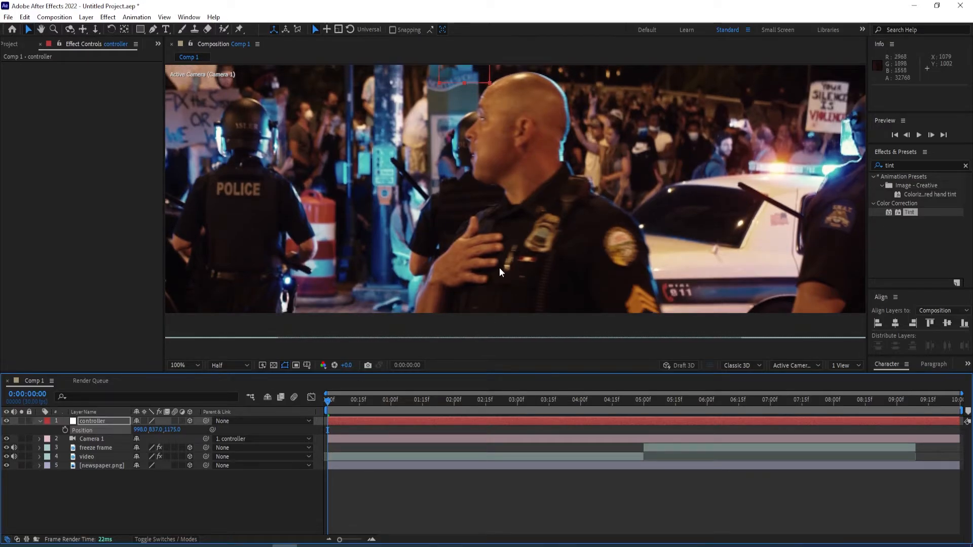
pyautogui.scroll(-4, 500, 268)
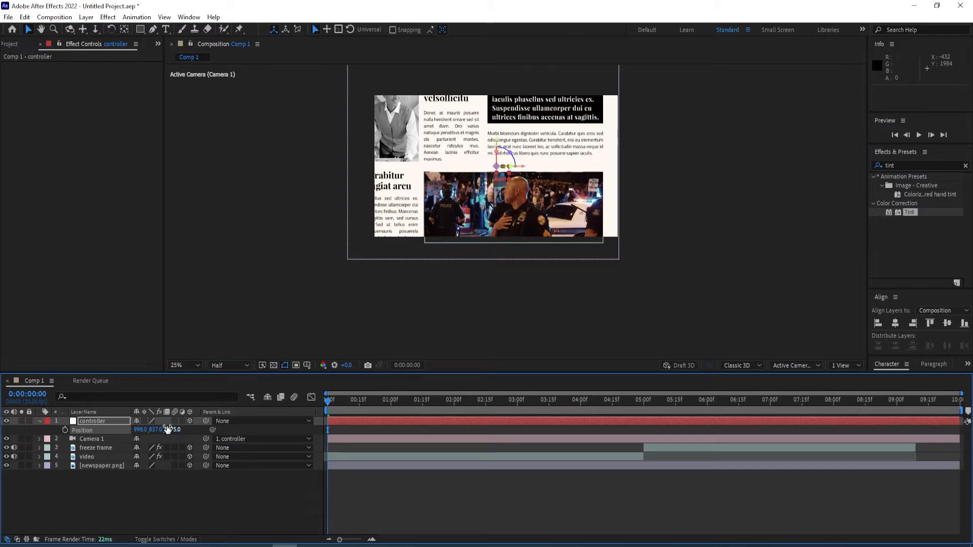
# Push the controller position closer so the video fills the frame, undoing bad attempts.
pyautogui.moveTo(167, 430); pyautogui.dragTo(243, 424)
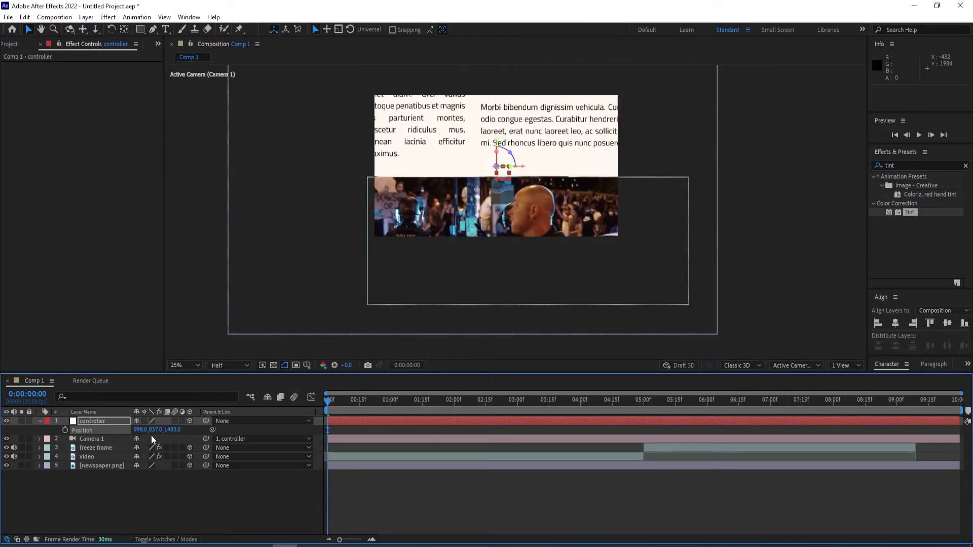
pyautogui.moveTo(156, 432); pyautogui.dragTo(160, 436)
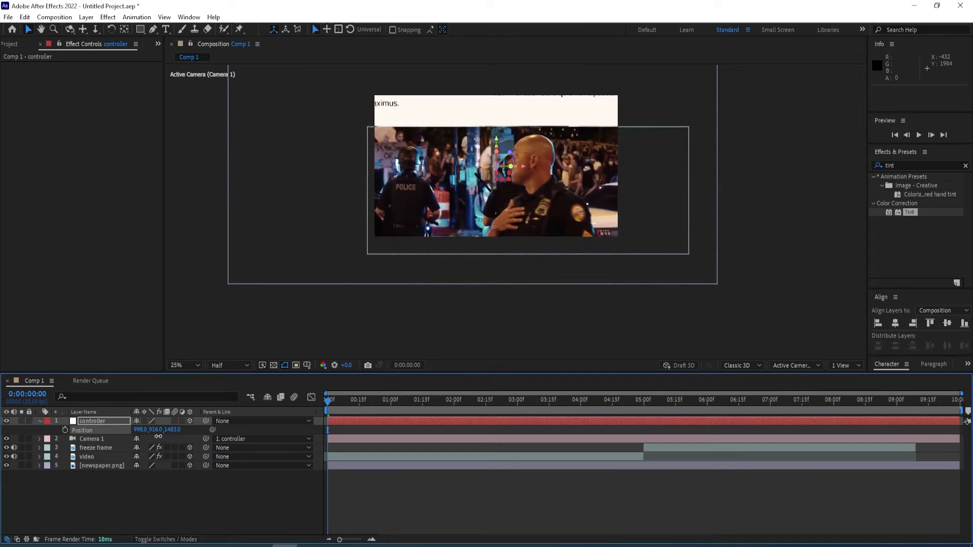
pyautogui.moveTo(174, 432); pyautogui.dragTo(200, 431)
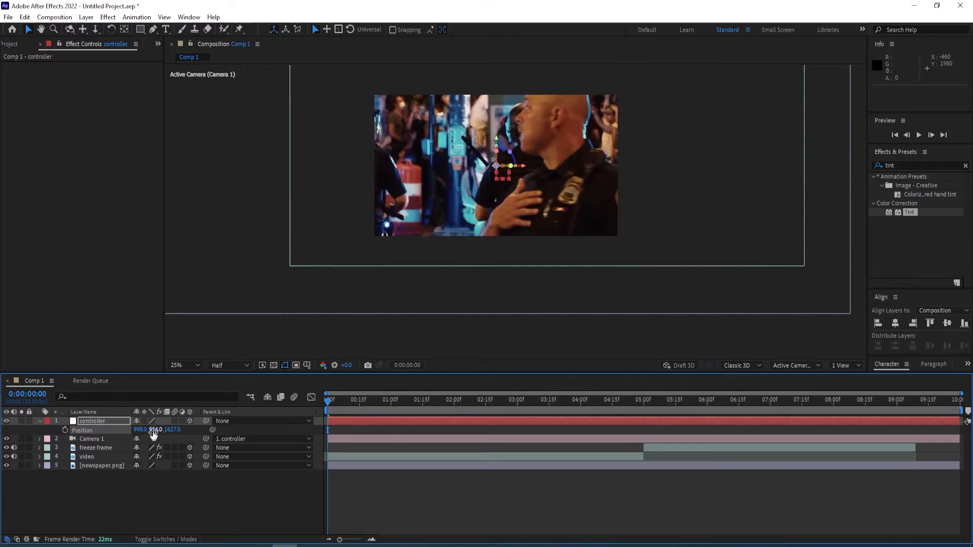
pyautogui.moveTo(153, 433)
pyautogui.mouseDown()
pyautogui.moveTo(157, 441)
pyautogui.moveTo(231, 430)
pyautogui.moveTo(211, 430)
pyautogui.mouseUp()
pyautogui.hotkey('ctrl', 'z')
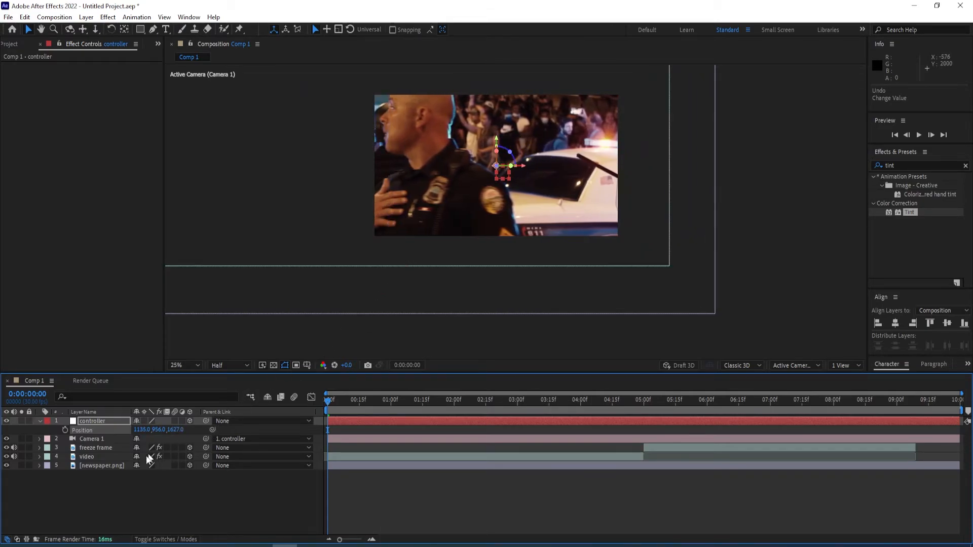
pyautogui.moveTo(163, 432); pyautogui.dragTo(161, 443)
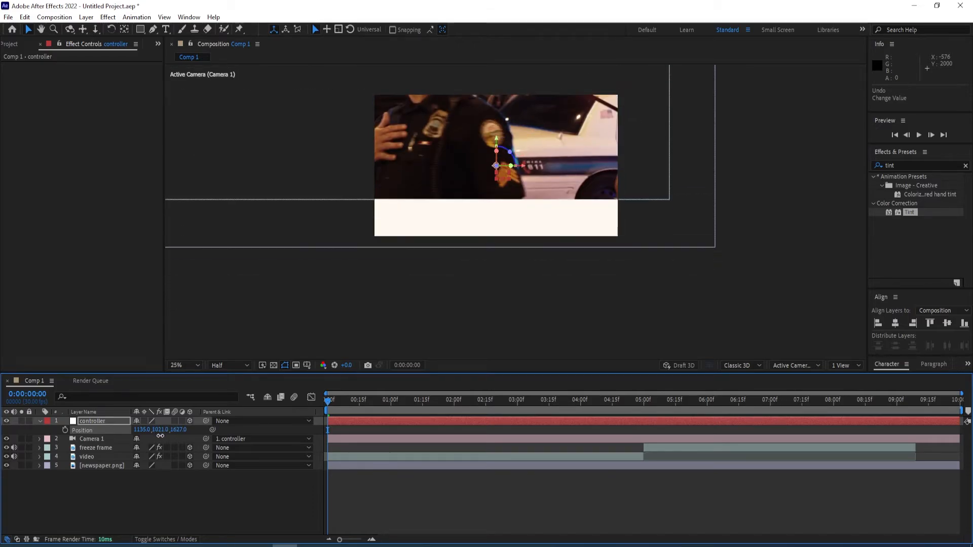
pyautogui.hotkey('ctrl', 'z')
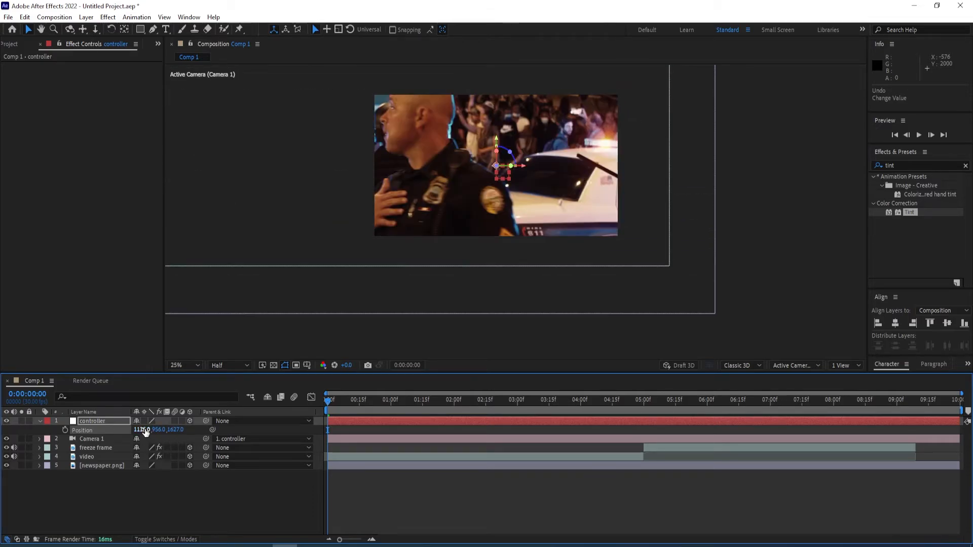
# Settle the controller position near 1046, 937, 1627, centred on the officers, checking other frames.
pyautogui.moveTo(144, 432); pyautogui.dragTo(372, 441)
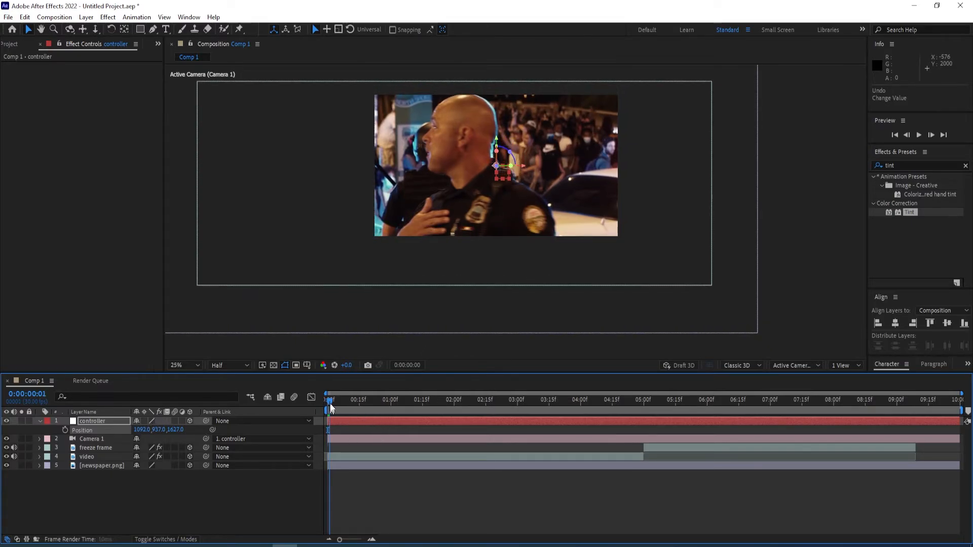
pyautogui.moveTo(330, 408)
pyautogui.mouseDown()
pyautogui.moveTo(655, 403)
pyautogui.moveTo(484, 400)
pyautogui.mouseUp()
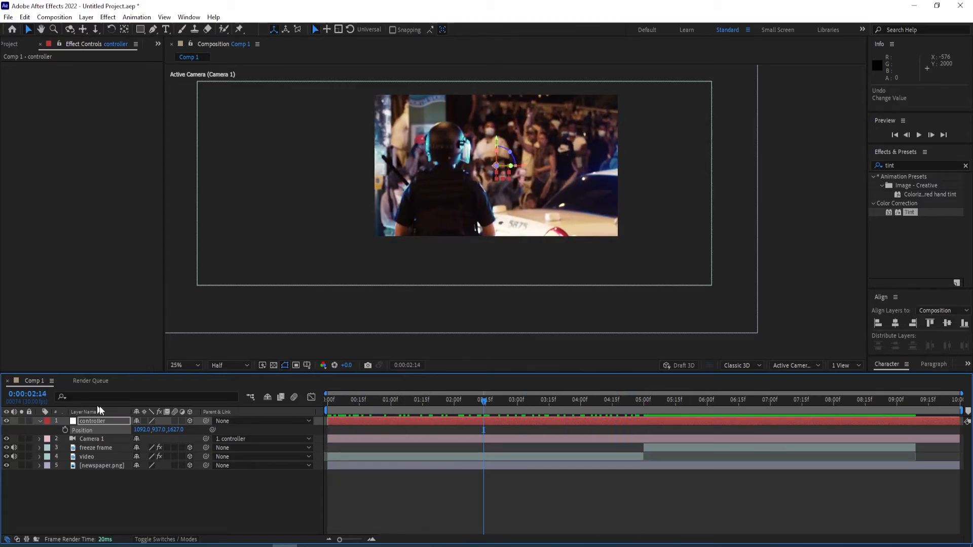
pyautogui.moveTo(136, 431); pyautogui.dragTo(165, 455)
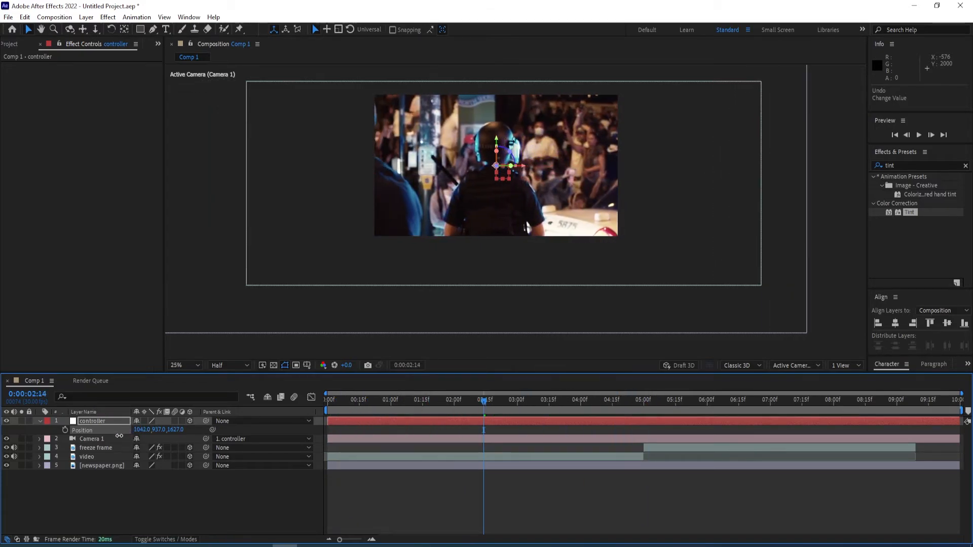
pyautogui.moveTo(480, 404)
pyautogui.mouseDown()
pyautogui.moveTo(392, 403)
pyautogui.moveTo(302, 434)
pyautogui.mouseUp()
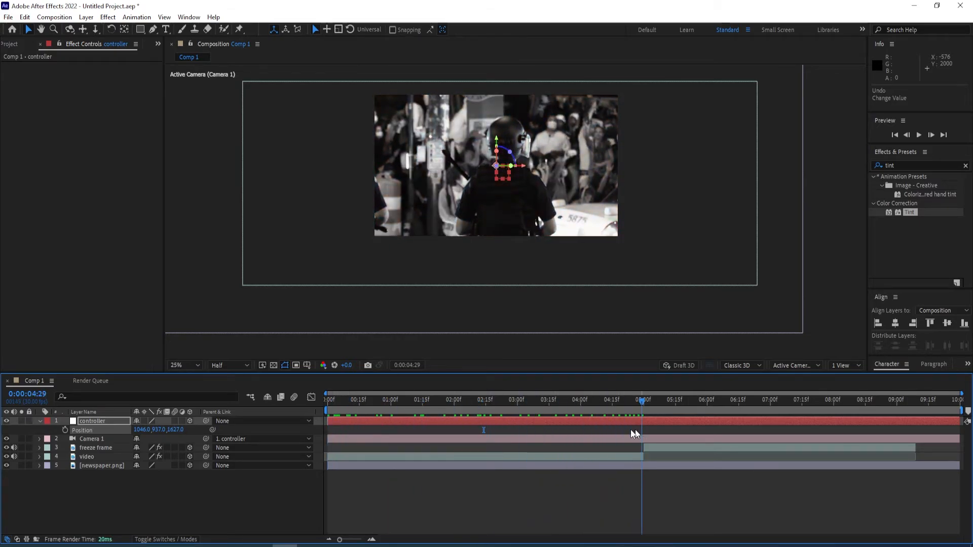
# Keyframe the close-up Position at 0:00 and 5:00, then pull back slightly at 5:20.
pyautogui.click(64, 430)
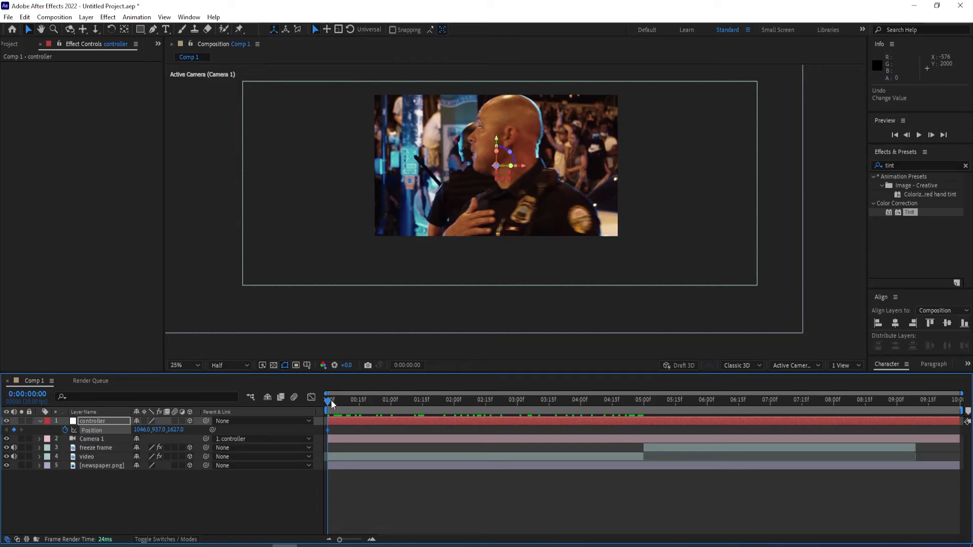
pyautogui.moveTo(331, 403); pyautogui.dragTo(647, 395)
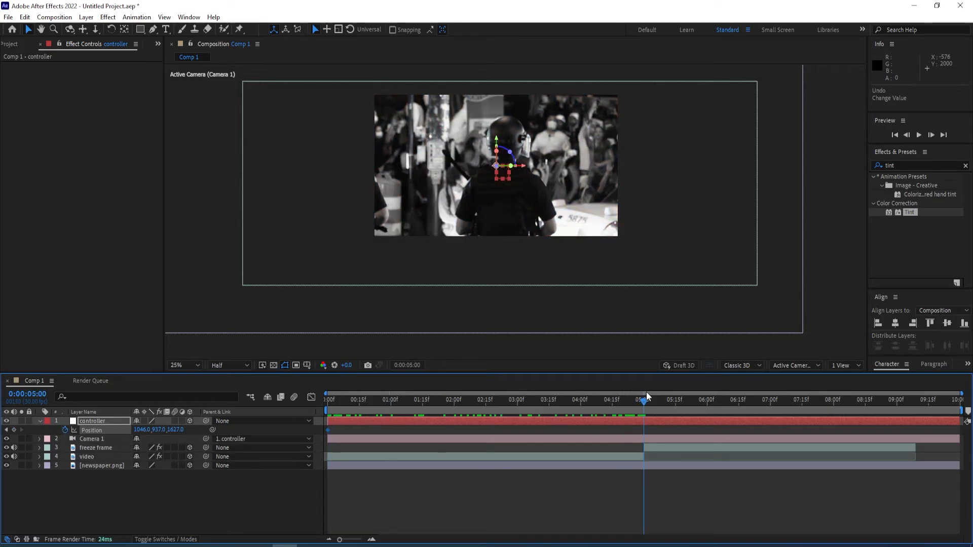
pyautogui.click(13, 431)
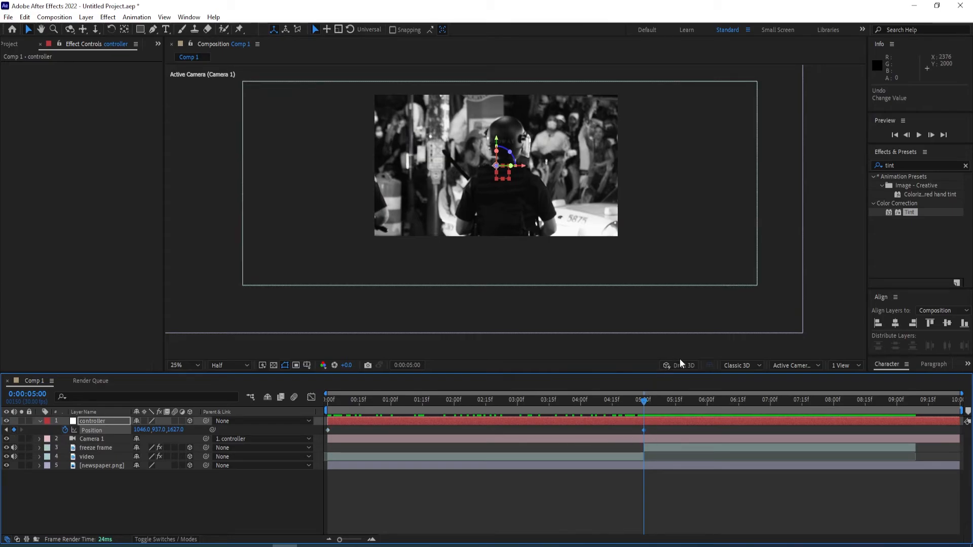
pyautogui.hotkey('shift', 'pagedown')
pyautogui.hotkey('shift', 'pagedown')
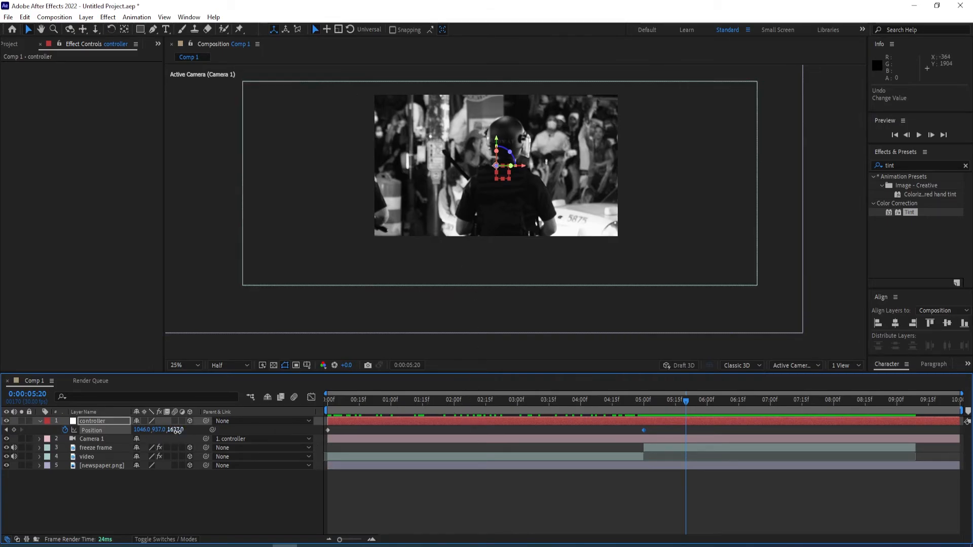
pyautogui.moveTo(176, 431); pyautogui.dragTo(140, 433)
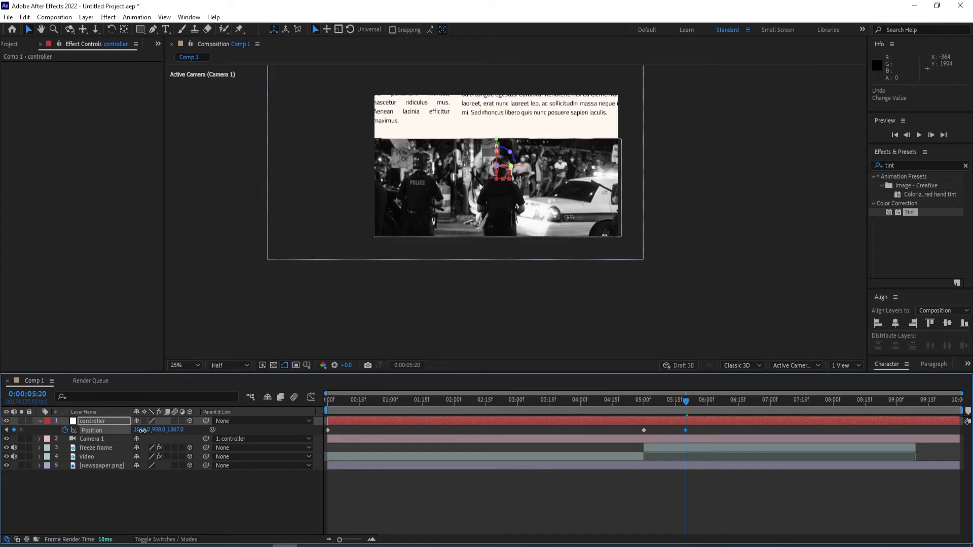
# At about 9:01 keyframe a pulled-back position near 914, 746, 1213 revealing the newspaper page.
pyautogui.press('space')
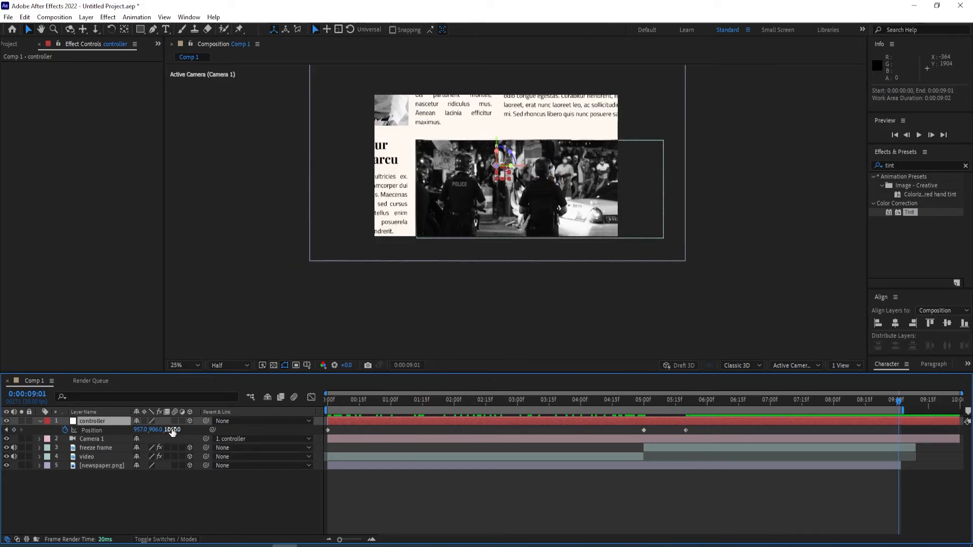
pyautogui.moveTo(174, 432); pyautogui.dragTo(161, 436)
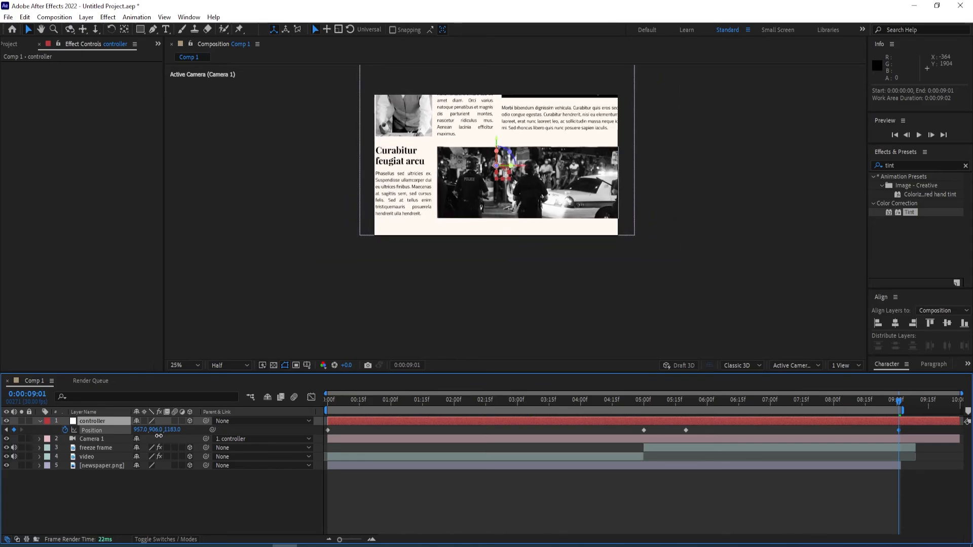
pyautogui.moveTo(138, 430); pyautogui.dragTo(85, 456)
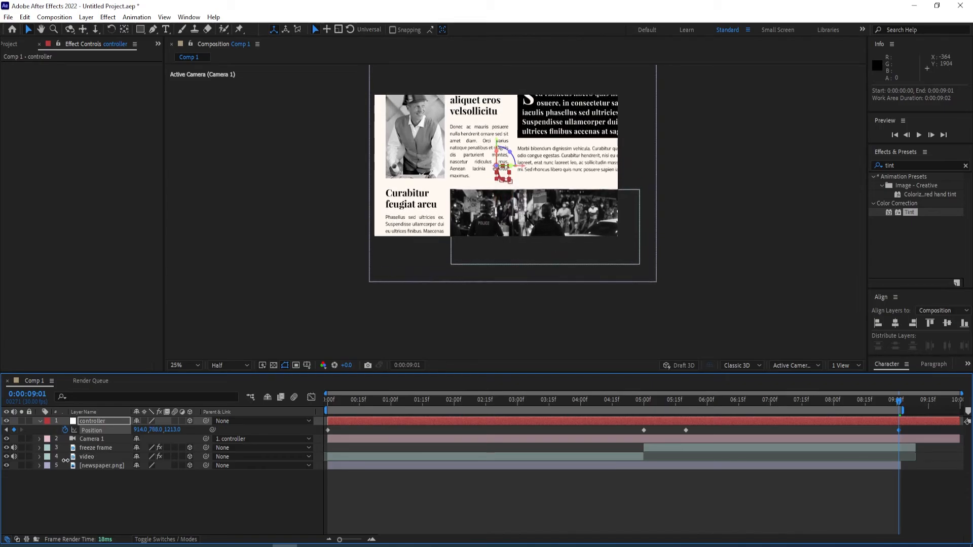
pyautogui.moveTo(84, 456); pyautogui.dragTo(56, 464)
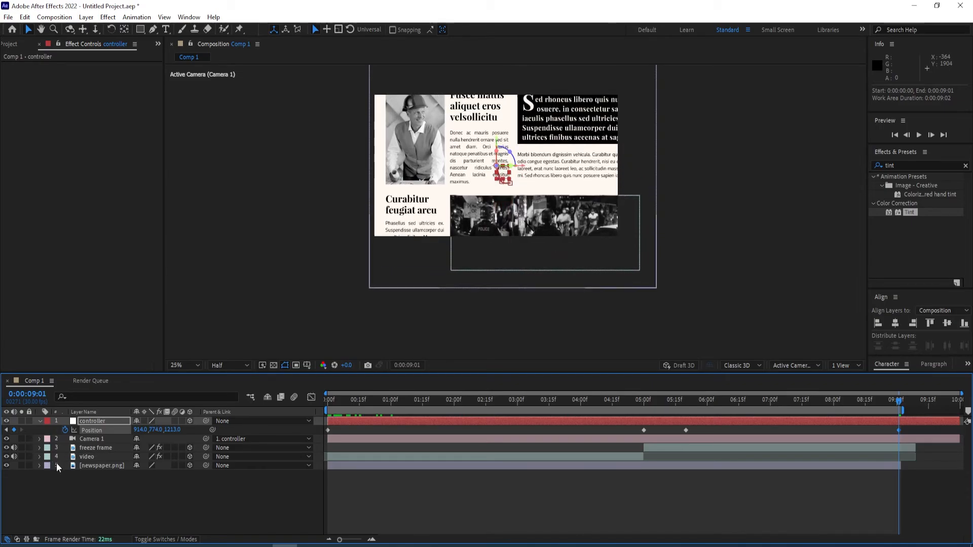
pyautogui.moveTo(156, 433); pyautogui.dragTo(138, 439)
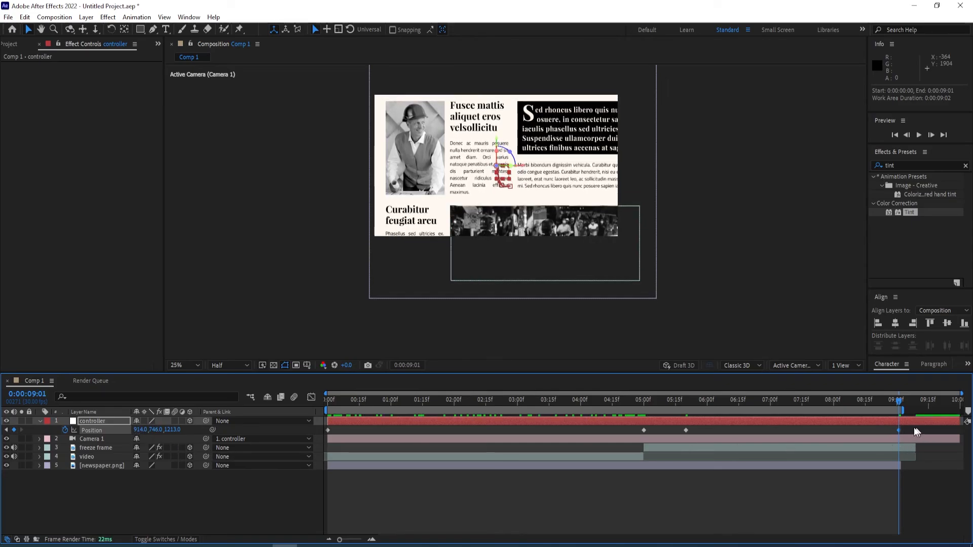
# Apply Easy Ease (F9) to all four controller Position keyframes.
pyautogui.moveTo(915, 431); pyautogui.dragTo(310, 436)
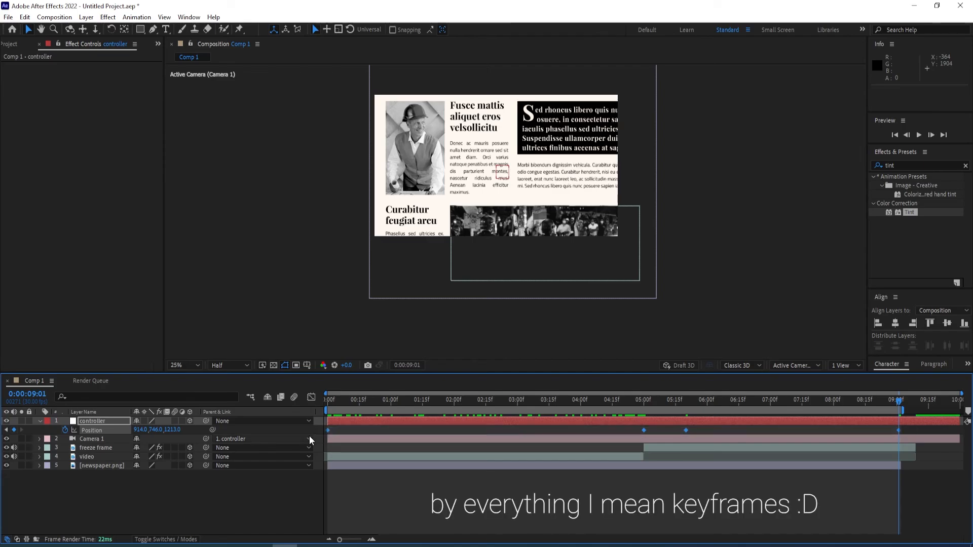
pyautogui.press('F9')
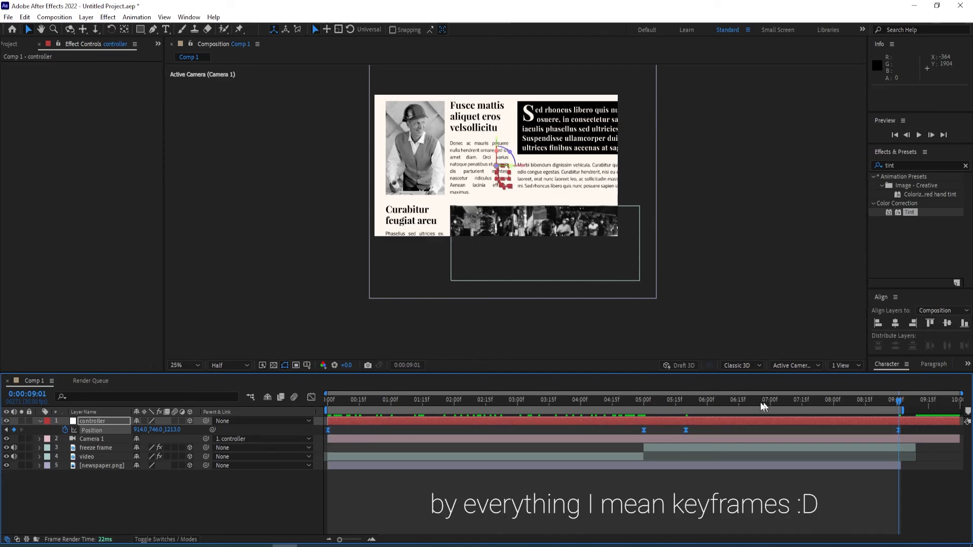